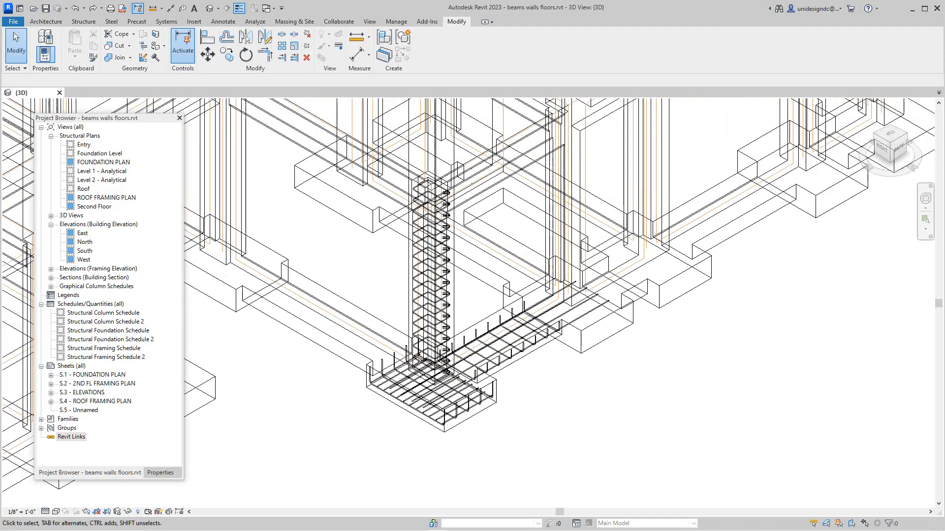
{"action": "scroll", "coordinate": [492, 386], "scroll_direction": "up", "scroll_amount": 5}
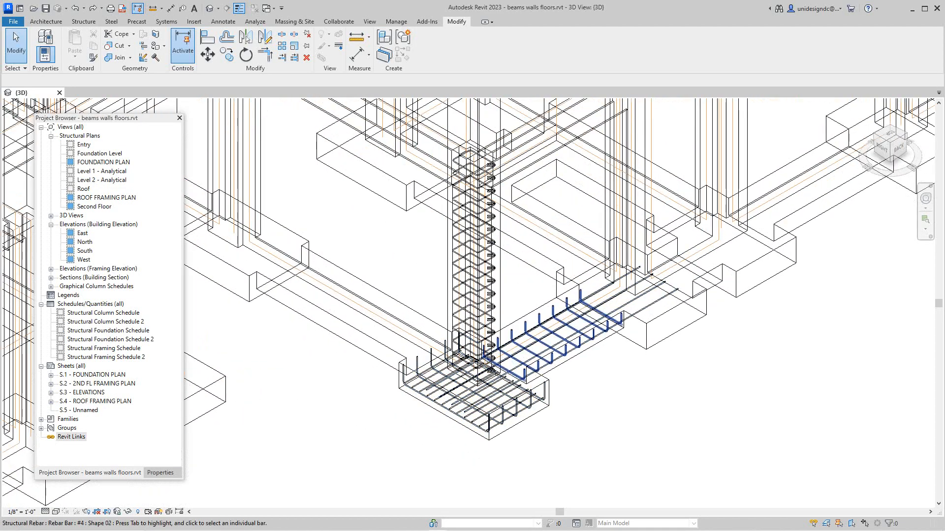
{"action": "scroll", "coordinate": [472, 253], "scroll_direction": "up", "scroll_amount": 1}
{"action": "mouse_move", "coordinate": [472, 253]}
{"action": "middle_mouse_down"}
{"action": "mouse_move", "coordinate": [464, 266]}
{"action": "mouse_move", "coordinate": [466, 242]}
{"action": "middle_mouse_up"}
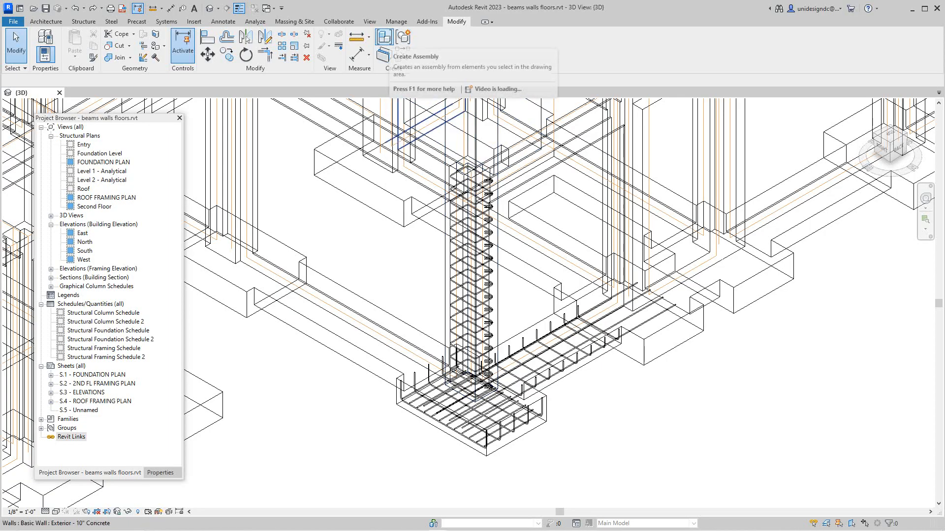
{"action": "left_click", "coordinate": [385, 39]}
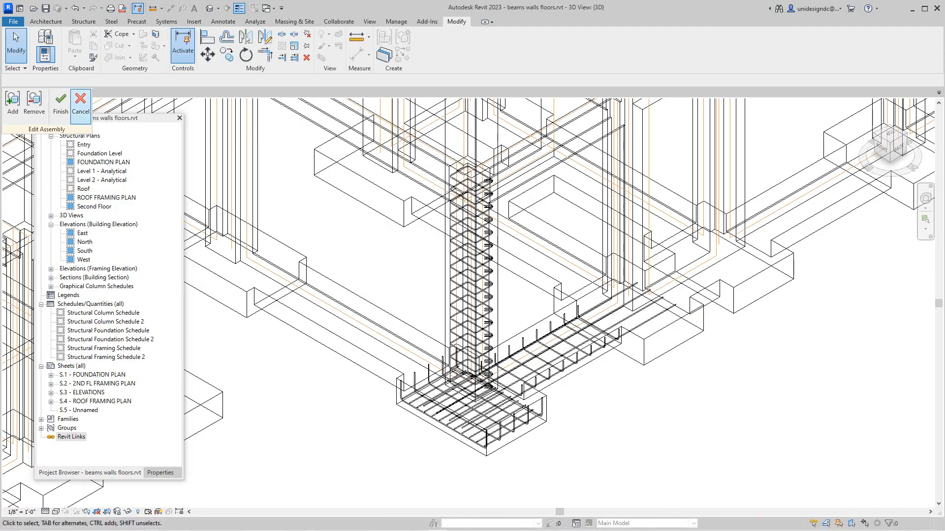
{"action": "left_click", "coordinate": [80, 101]}
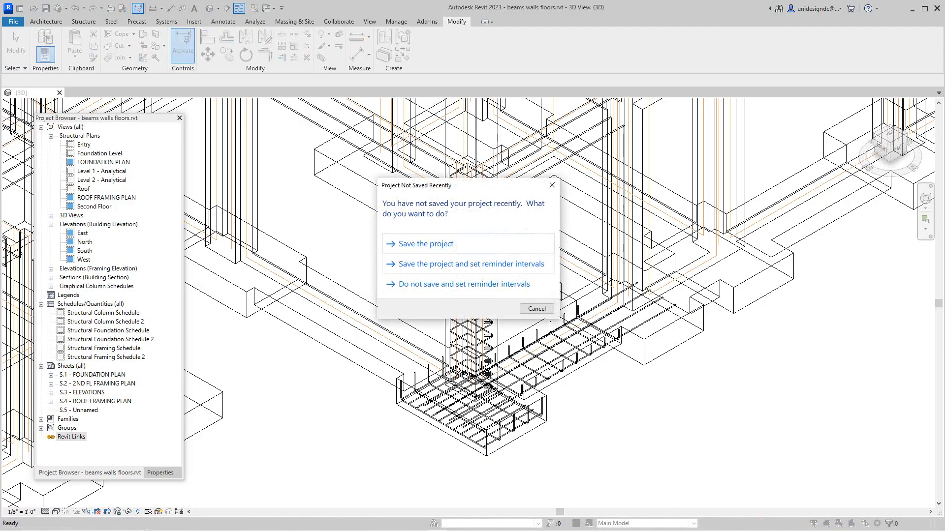
{"action": "left_click", "coordinate": [536, 308]}
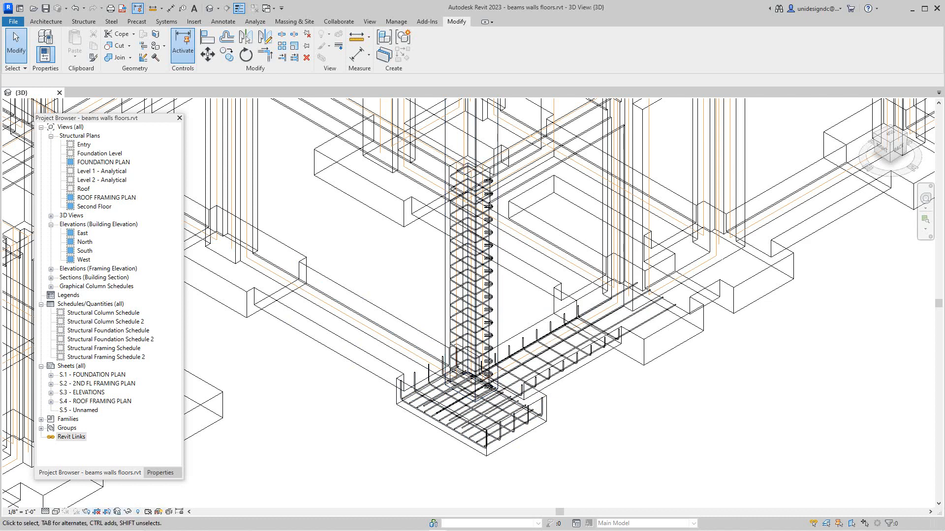
{"action": "left_click", "coordinate": [128, 511]}
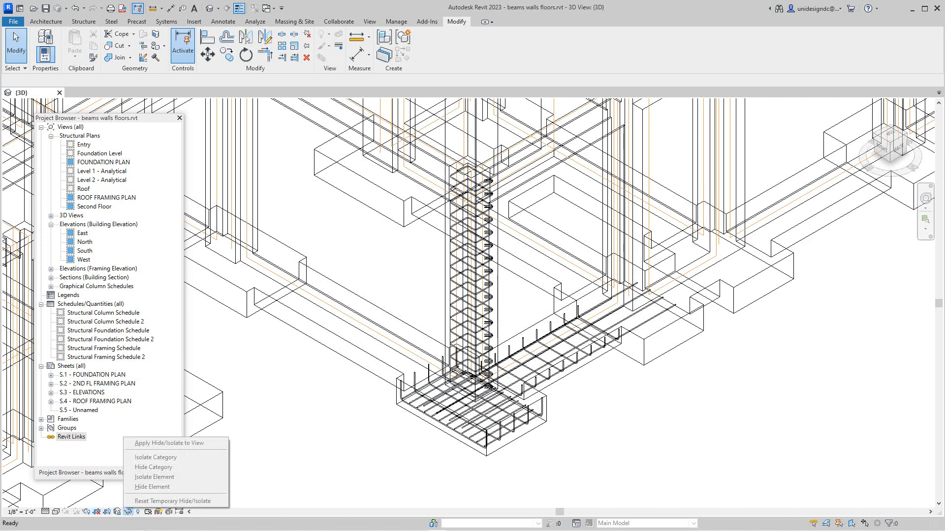
{"action": "key", "text": "Escape"}
{"action": "scroll", "coordinate": [356, 438], "scroll_direction": "down", "scroll_amount": 3}
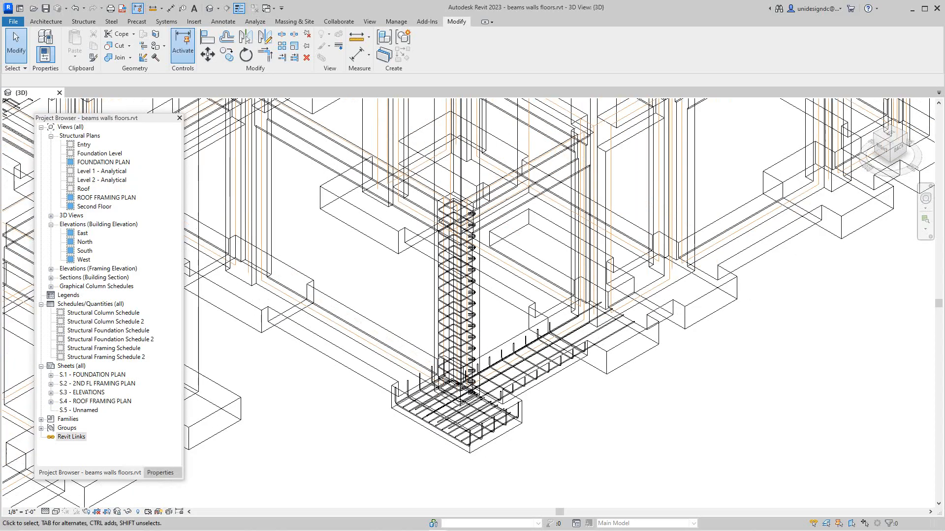
{"action": "scroll", "coordinate": [356, 437], "scroll_direction": "up", "scroll_amount": 2}
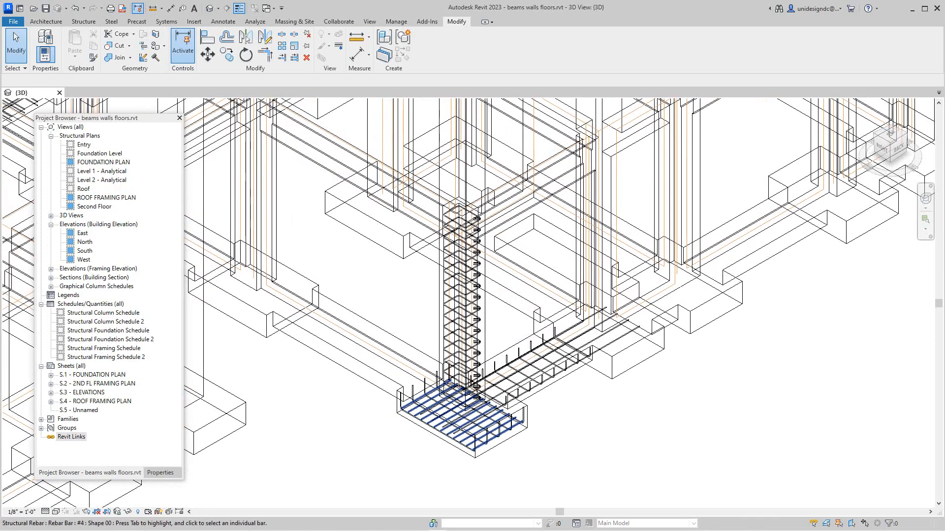
{"action": "scroll", "coordinate": [443, 393], "scroll_direction": "up", "scroll_amount": 3}
{"action": "scroll", "coordinate": [460, 423], "scroll_direction": "down", "scroll_amount": 1}
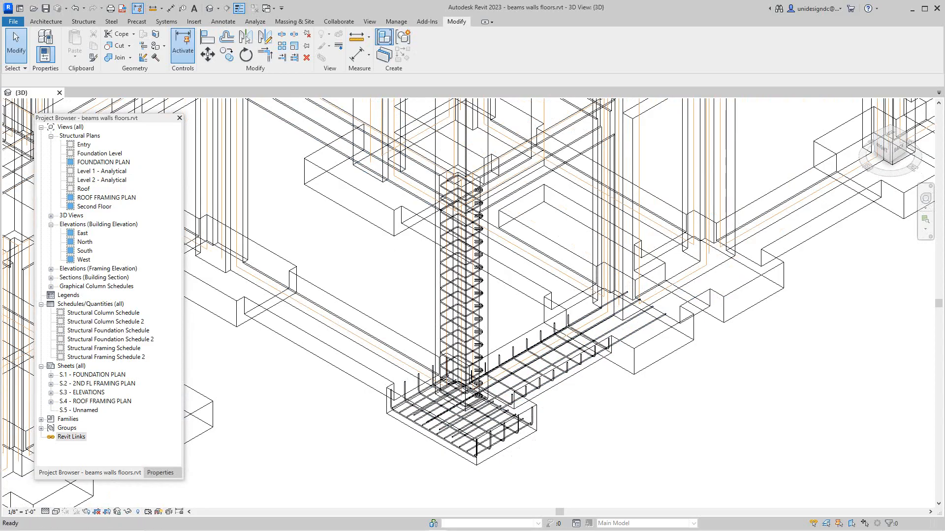
{"action": "left_click", "coordinate": [384, 39]}
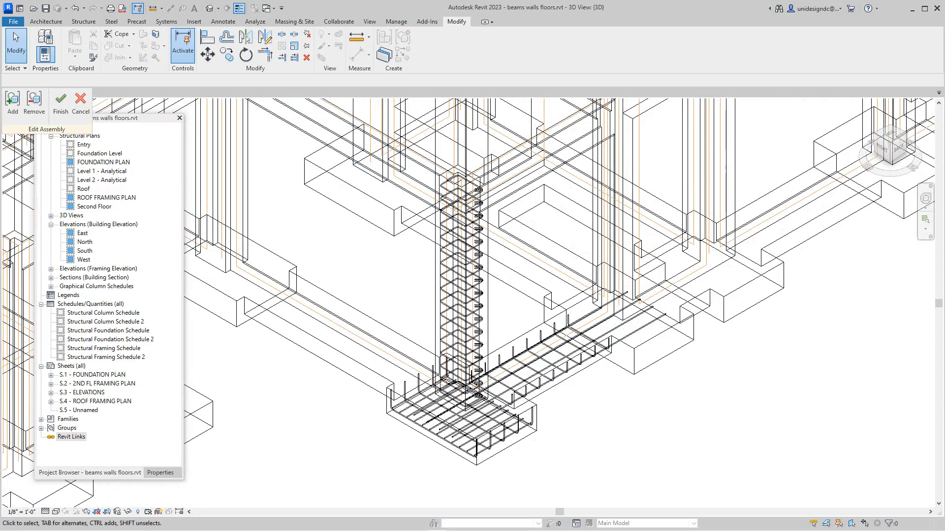
{"action": "scroll", "coordinate": [447, 420], "scroll_direction": "down", "scroll_amount": 4}
{"action": "scroll", "coordinate": [438, 434], "scroll_direction": "up", "scroll_amount": 3}
{"action": "scroll", "coordinate": [448, 290], "scroll_direction": "up", "scroll_amount": 1}
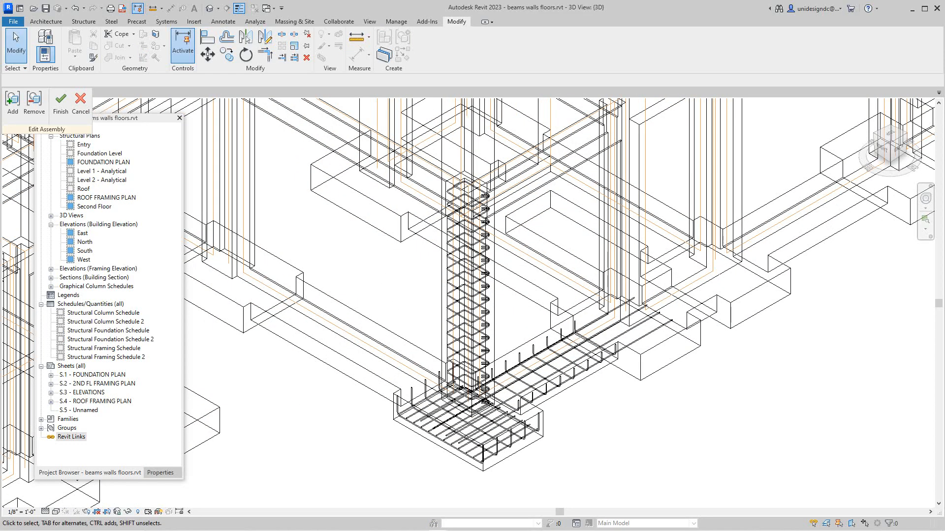
{"action": "right_click", "coordinate": [514, 313]}
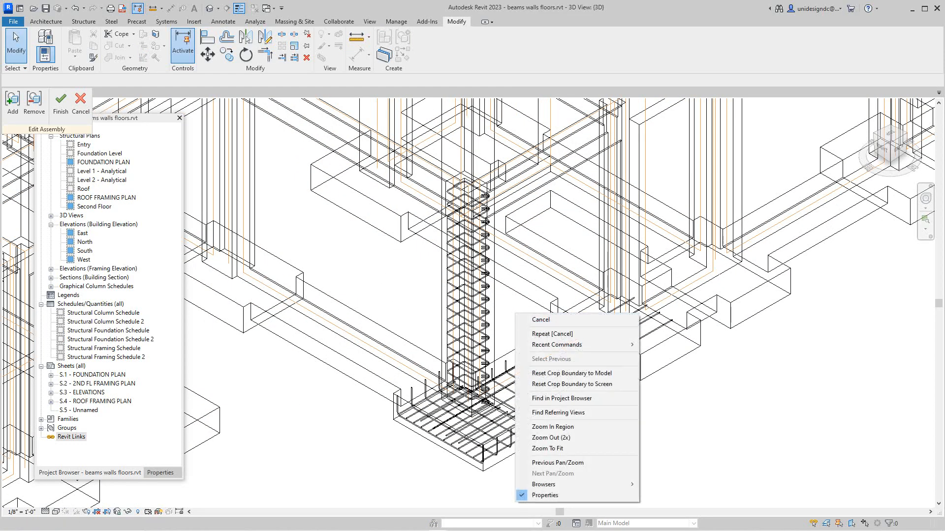
{"action": "left_click", "coordinate": [529, 317]}
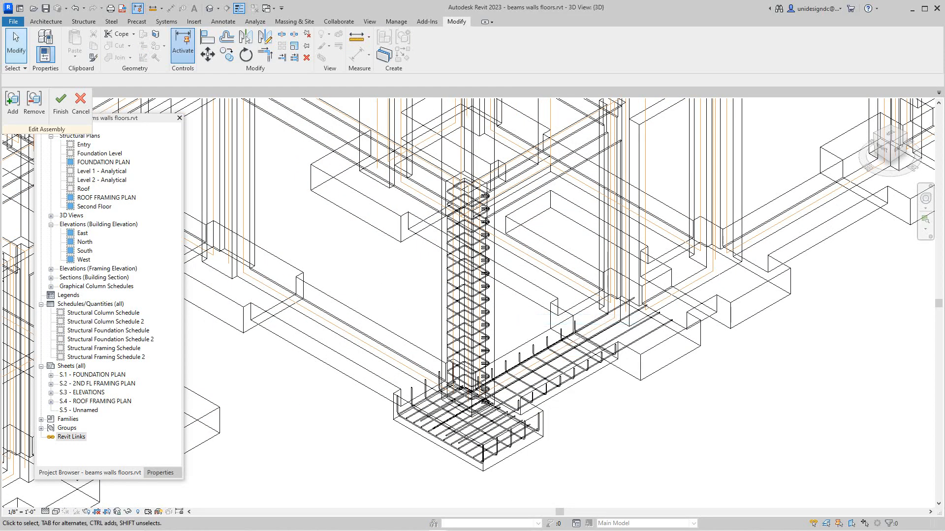
{"action": "left_click", "coordinate": [81, 103]}
{"action": "middle_click_drag", "start_coordinate": [434, 298], "coordinate": [428, 291]}
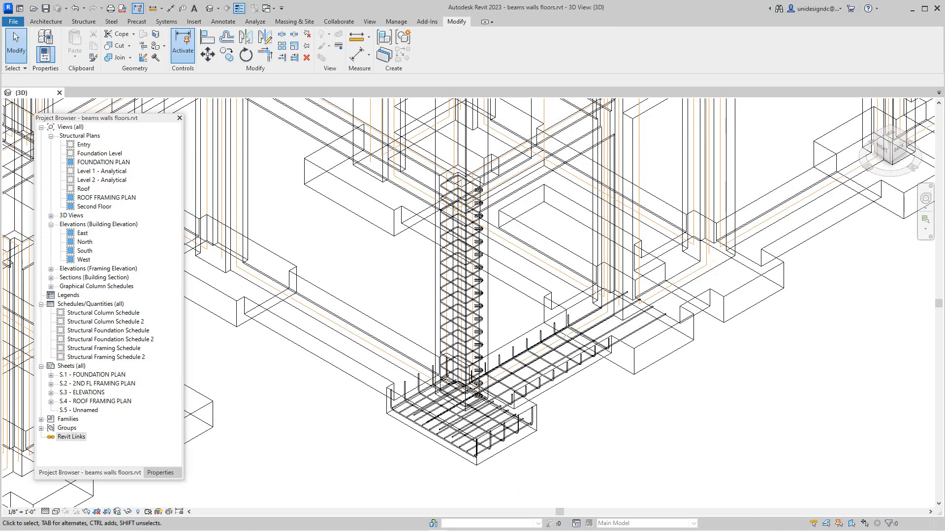
{"action": "scroll", "coordinate": [427, 289], "scroll_direction": "down", "scroll_amount": 3}
{"action": "scroll", "coordinate": [427, 289], "scroll_direction": "up", "scroll_amount": 4}
{"action": "scroll", "coordinate": [453, 285], "scroll_direction": "down", "scroll_amount": 2}
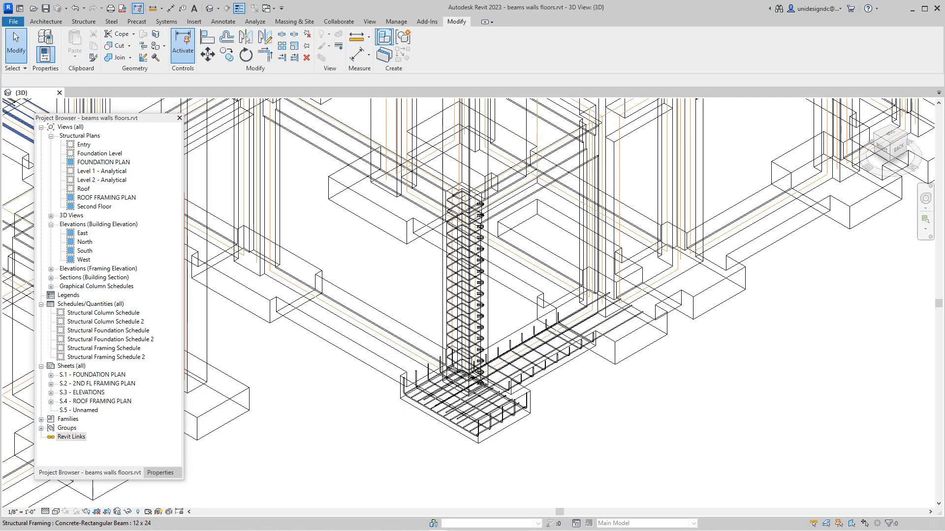
Start a new assembly and add the 18 x 24 concrete corner column, its reinforcement and the rebar of the footing beneath it
{"action": "left_click", "coordinate": [384, 37]}
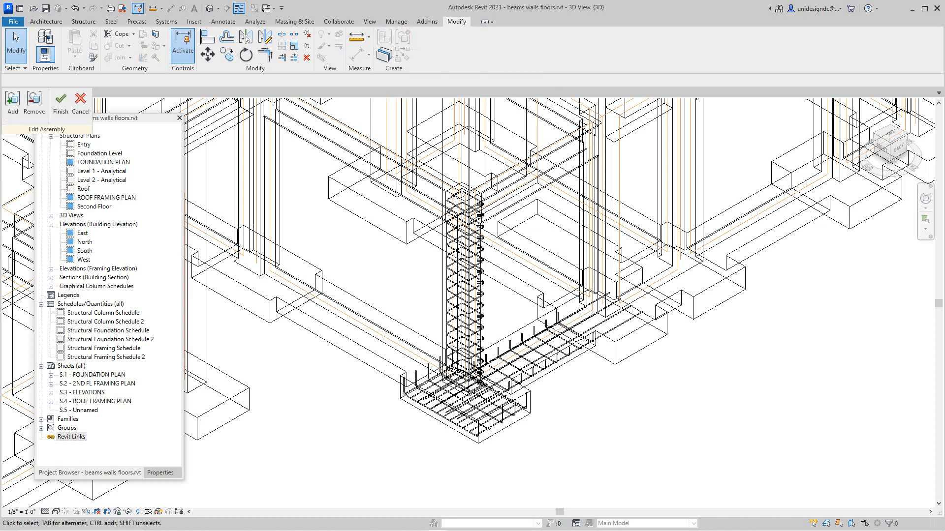
{"action": "left_click", "coordinate": [13, 104]}
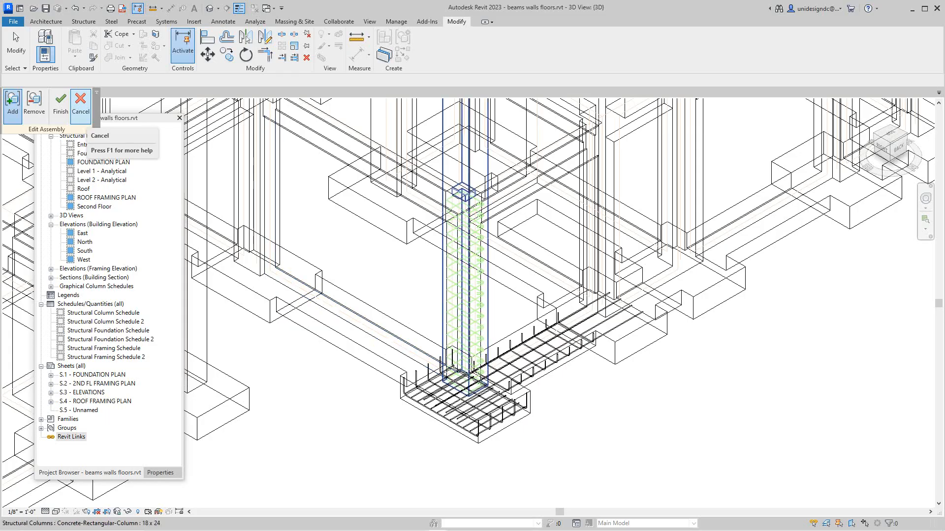
{"action": "scroll", "coordinate": [476, 344], "scroll_direction": "down", "scroll_amount": 2}
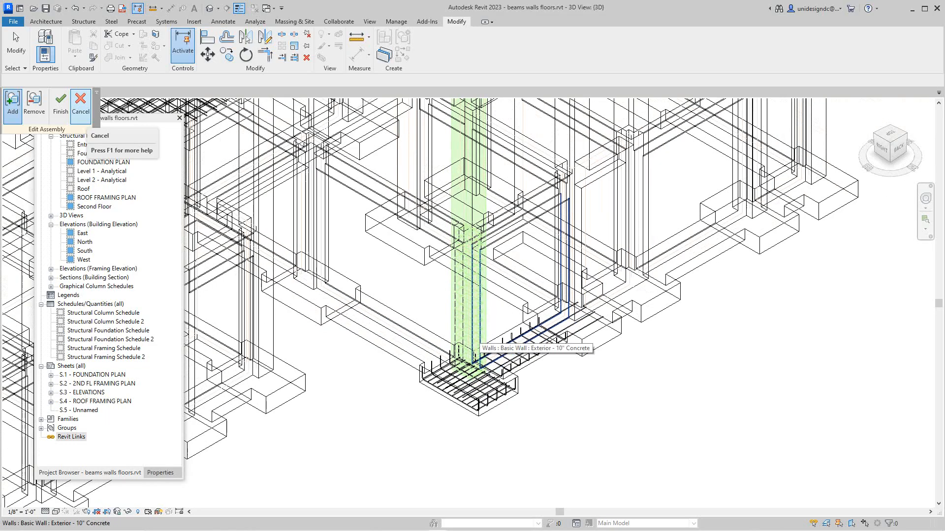
{"action": "scroll", "coordinate": [487, 351], "scroll_direction": "up", "scroll_amount": 4}
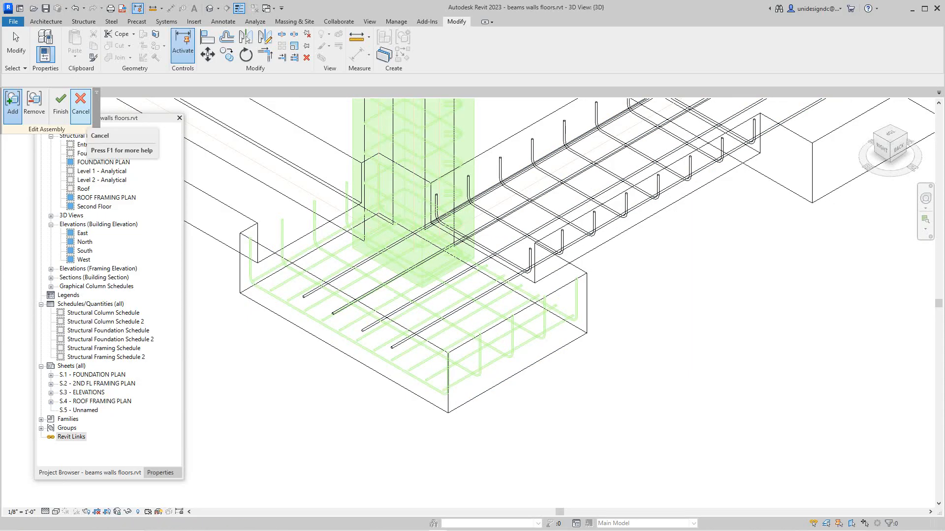
{"action": "scroll", "coordinate": [443, 340], "scroll_direction": "down", "scroll_amount": 5}
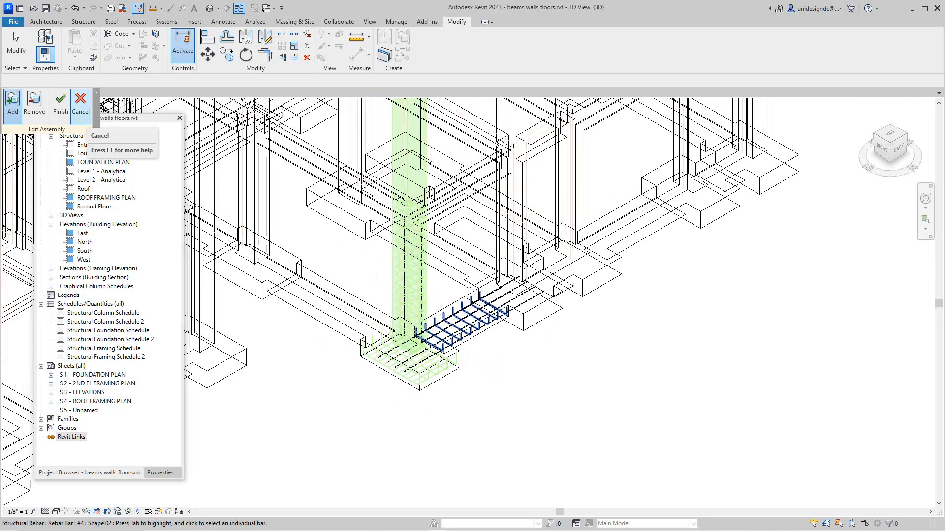
{"action": "scroll", "coordinate": [419, 364], "scroll_direction": "down", "scroll_amount": 2}
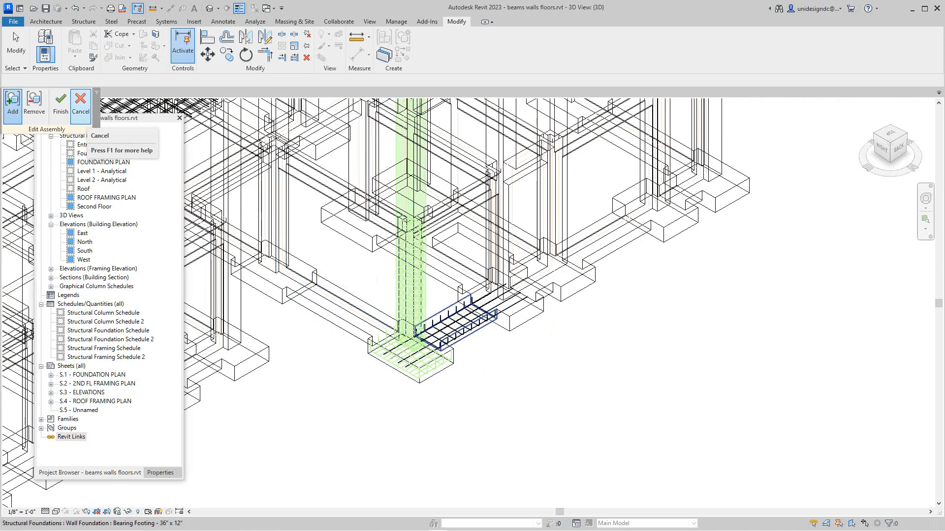
{"action": "scroll", "coordinate": [407, 319], "scroll_direction": "up", "scroll_amount": 5}
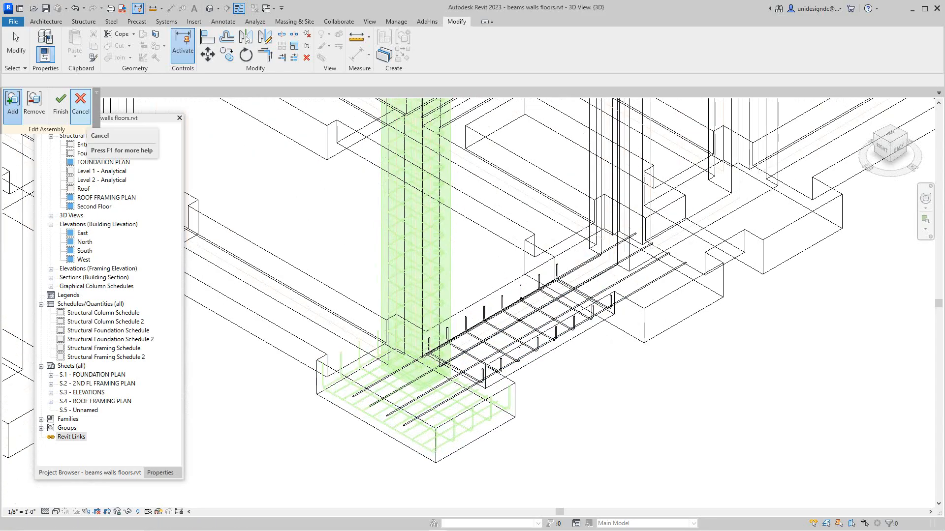
{"action": "scroll", "coordinate": [396, 403], "scroll_direction": "down", "scroll_amount": 2}
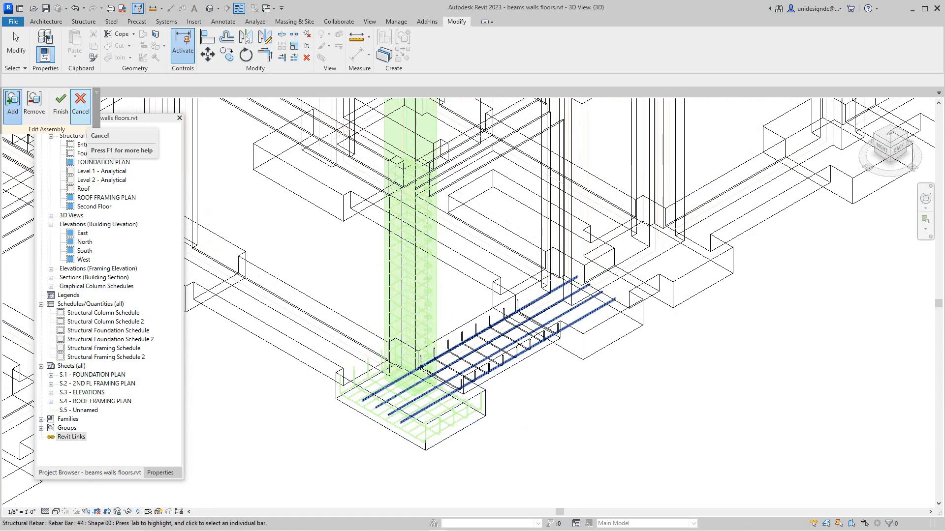
{"action": "scroll", "coordinate": [377, 410], "scroll_direction": "up", "scroll_amount": 3}
{"action": "scroll", "coordinate": [376, 411], "scroll_direction": "down", "scroll_amount": 1}
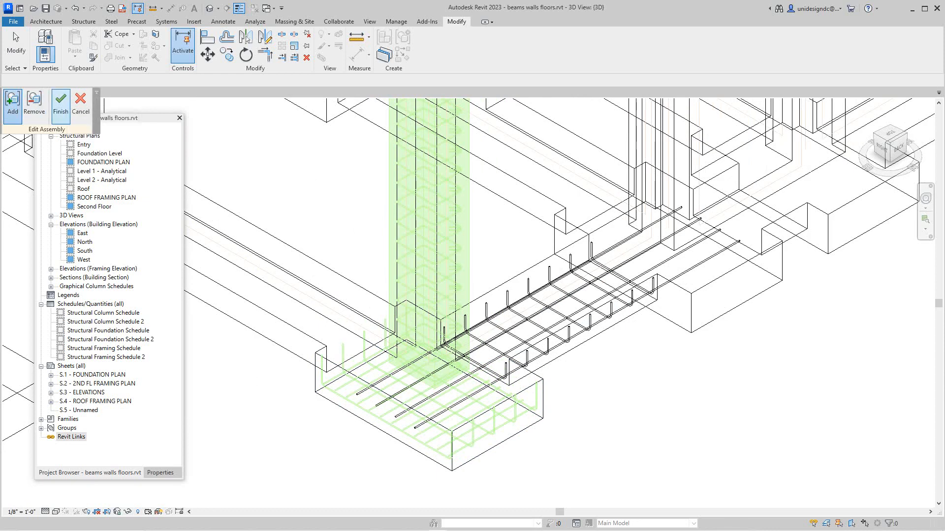
Finish the assembly with the type name Structural Columns 001 and the naming category Structural Columns
{"action": "left_click", "coordinate": [60, 106]}
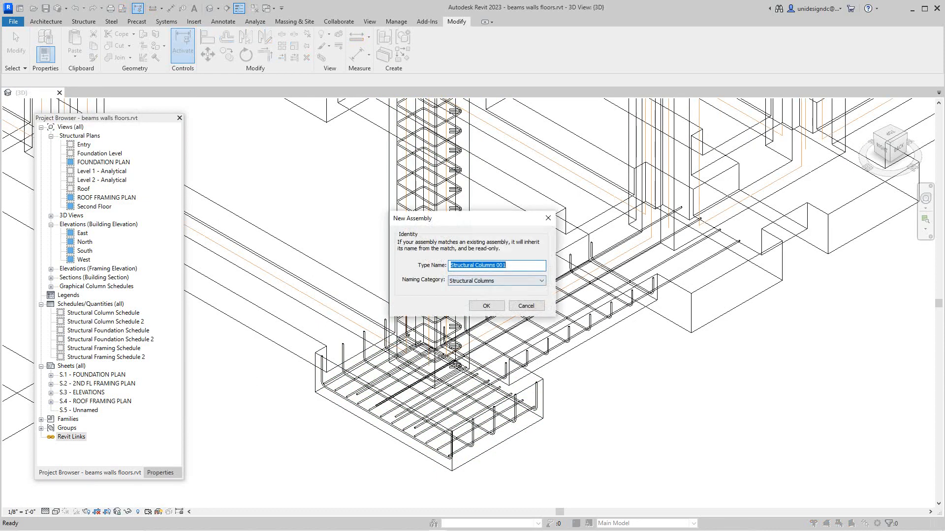
{"action": "left_click_drag", "start_coordinate": [467, 218], "coordinate": [612, 199]}
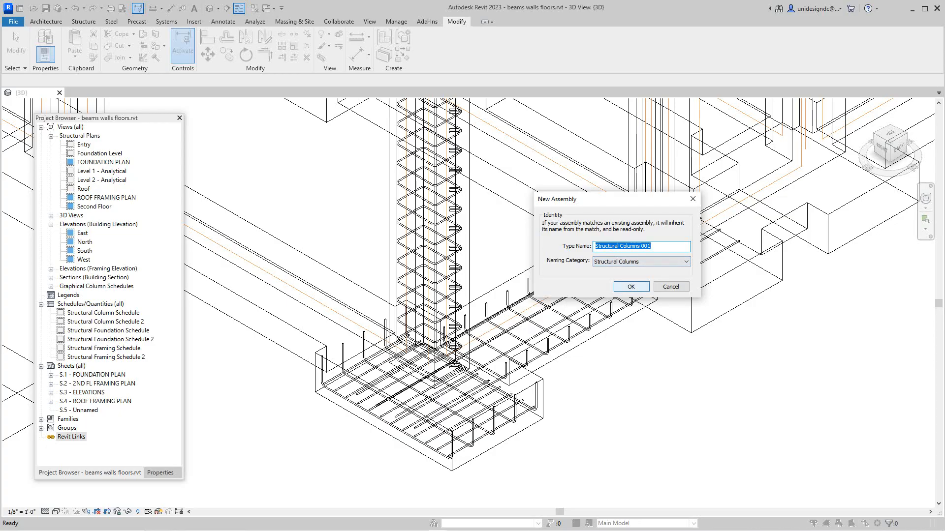
{"action": "left_click", "coordinate": [630, 287]}
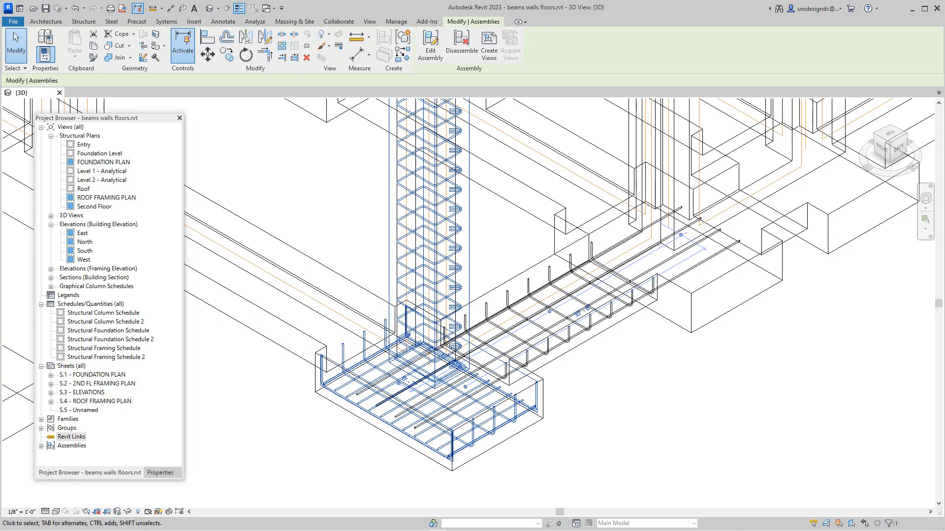
Start creating assembly views for the Structural Columns 001 assembly
{"action": "left_click", "coordinate": [41, 446]}
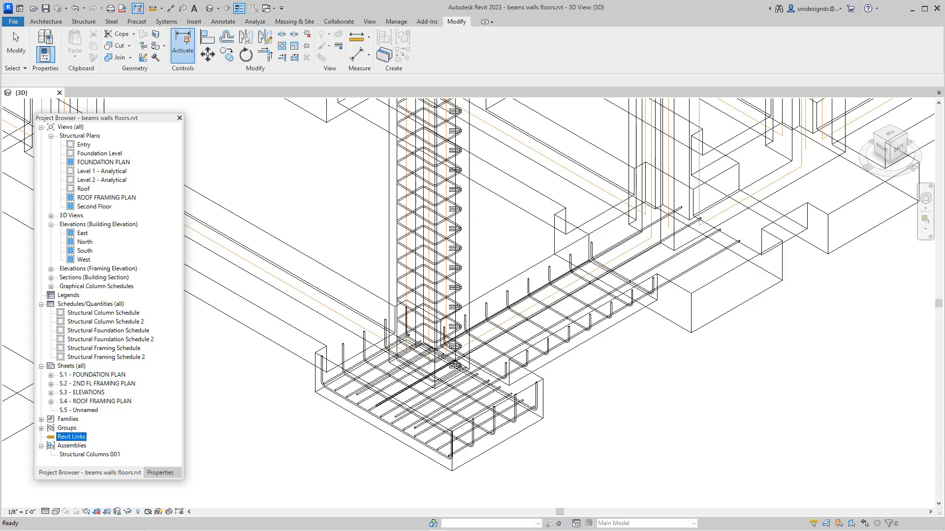
{"action": "left_click", "coordinate": [89, 455]}
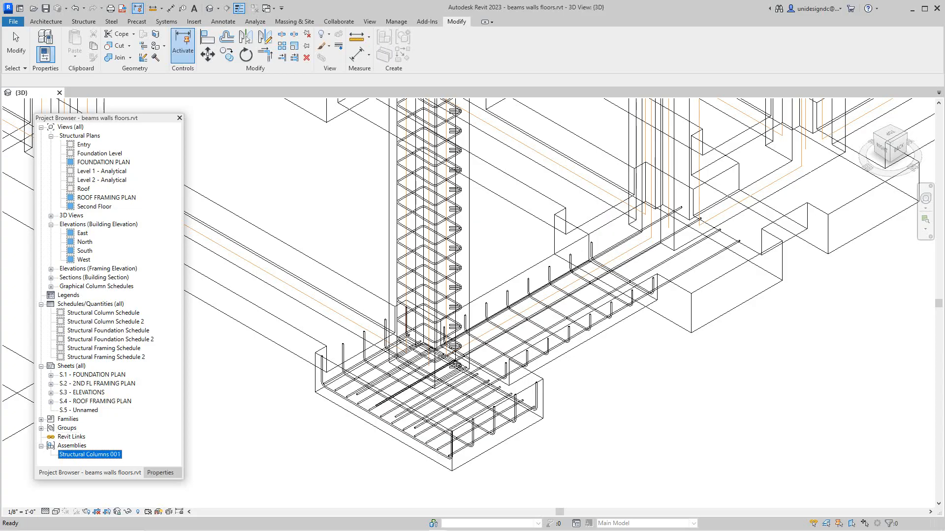
{"action": "right_click", "coordinate": [97, 455]}
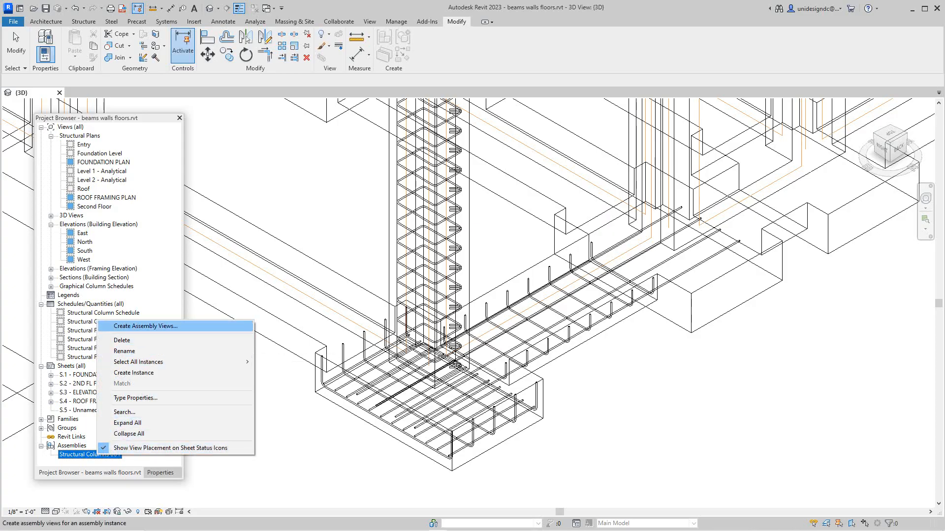
{"action": "left_click", "coordinate": [145, 326]}
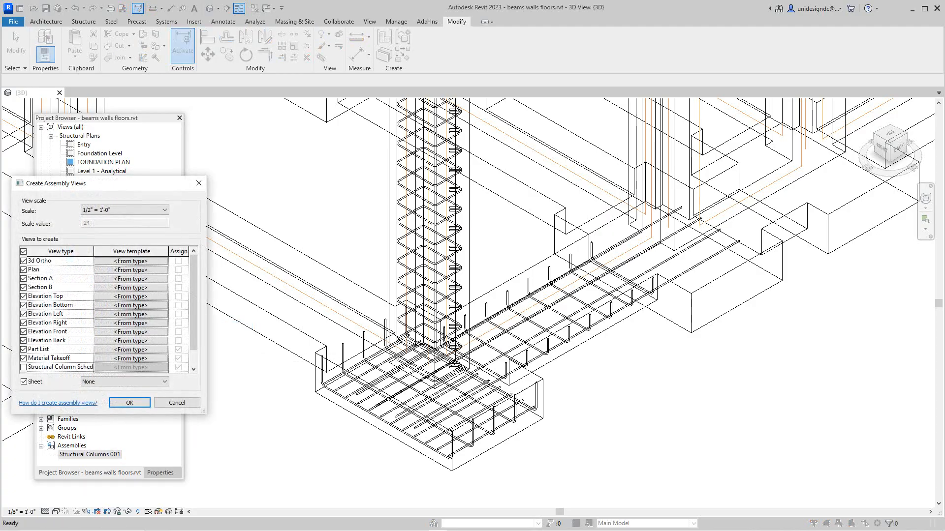
{"action": "left_click_drag", "start_coordinate": [147, 184], "coordinate": [361, 165]}
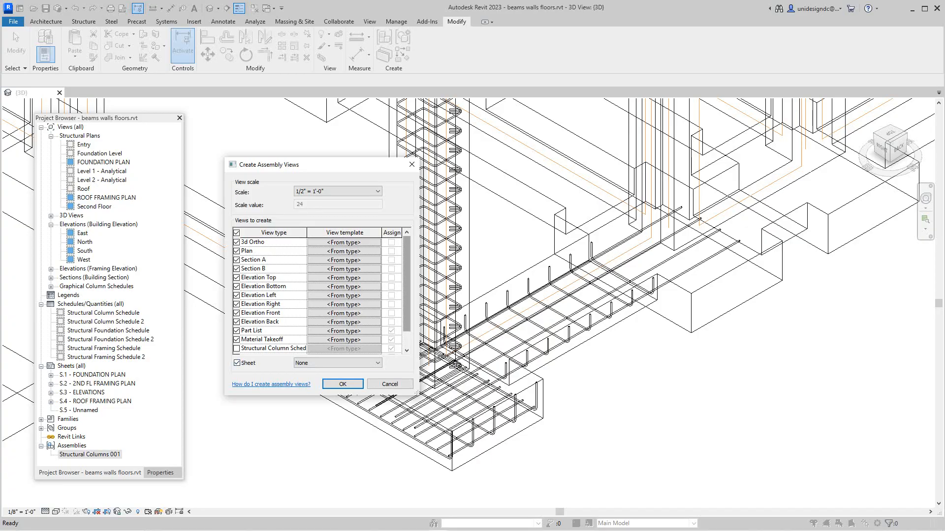
Include the Structural Column Schedule and Rebar Schedule with the other assembly views and generate them all at 1/2" = 1'-0", with a sheet
{"action": "left_click_drag", "start_coordinate": [407, 288], "coordinate": [406, 306]}
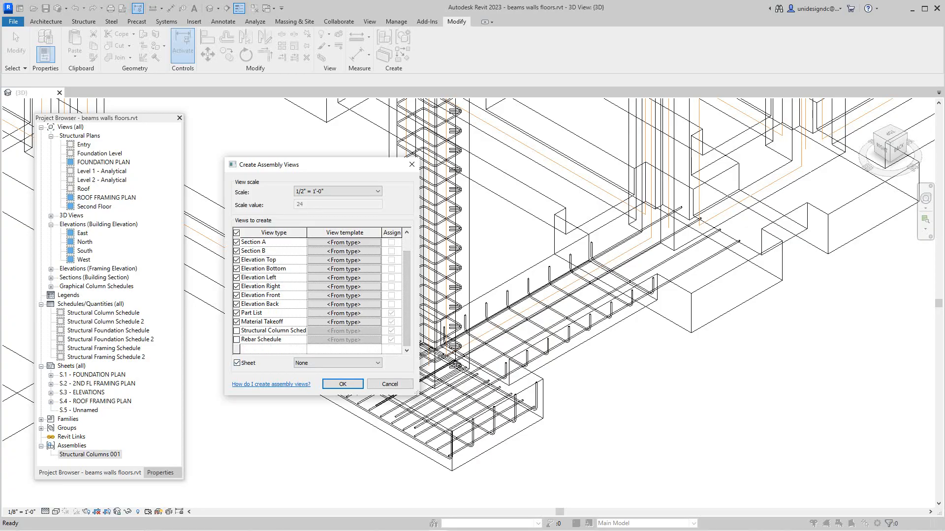
{"action": "left_click_drag", "start_coordinate": [306, 233], "coordinate": [336, 233]}
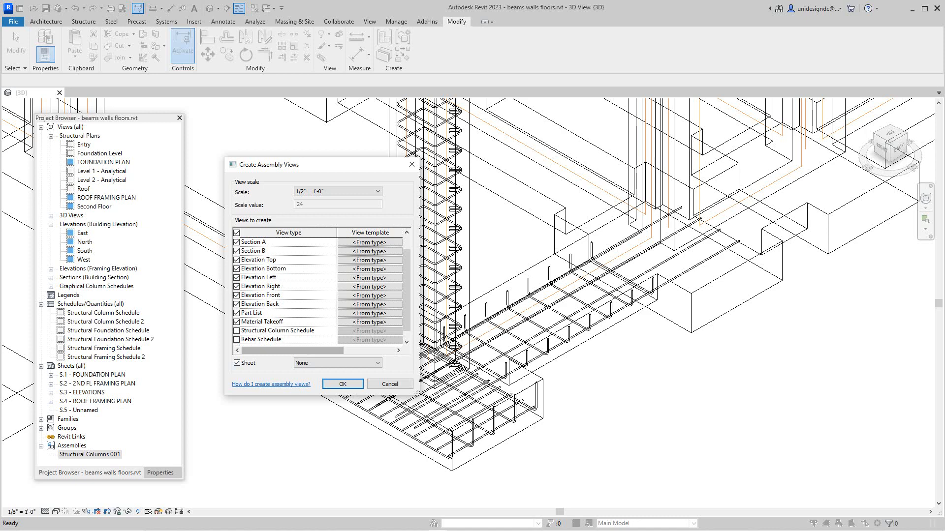
{"action": "left_click_drag", "start_coordinate": [407, 300], "coordinate": [406, 308]}
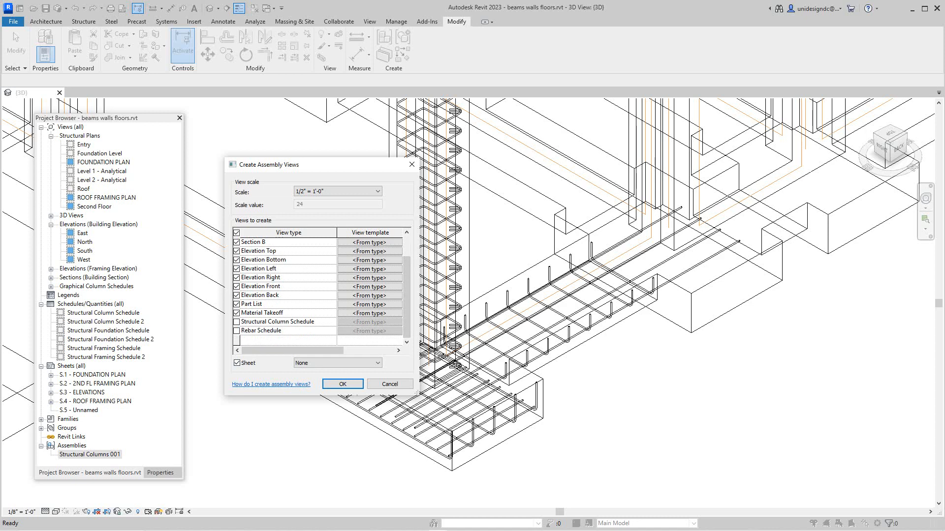
{"action": "left_click_drag", "start_coordinate": [325, 168], "coordinate": [277, 190]}
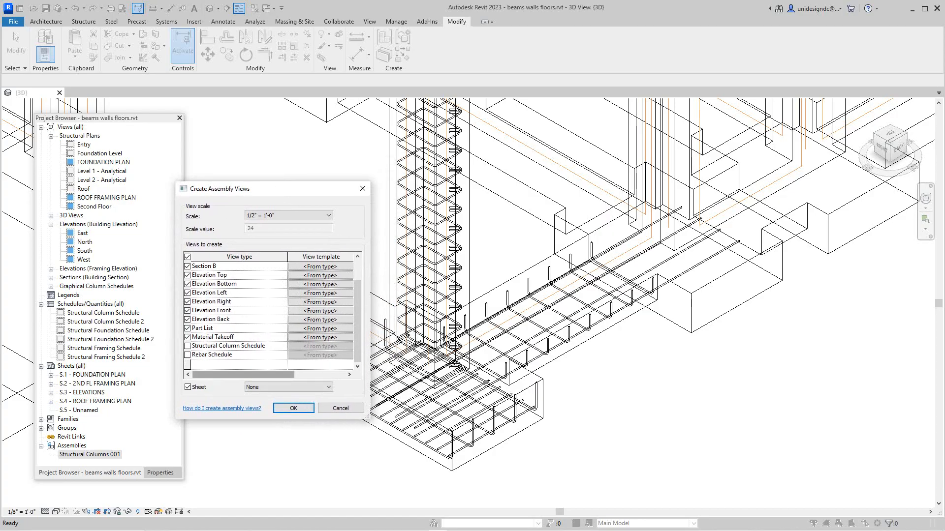
{"action": "left_click", "coordinate": [188, 346]}
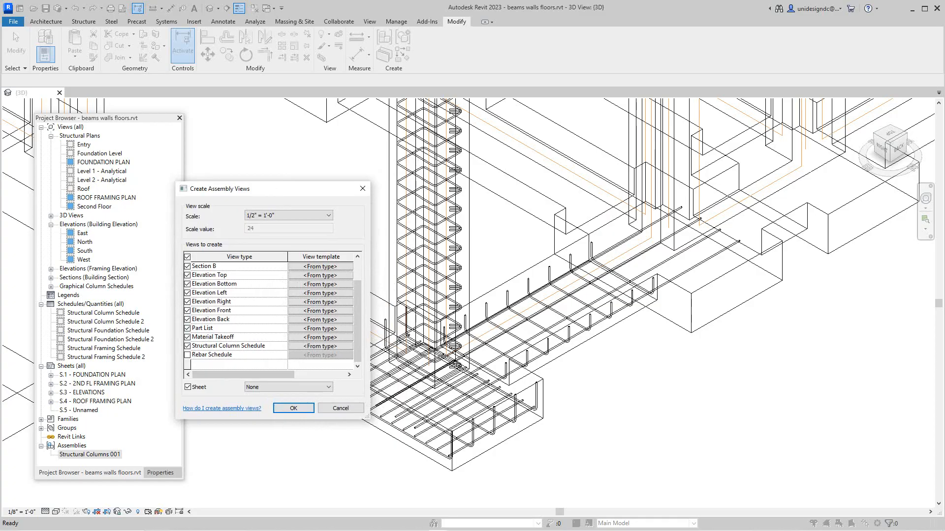
{"action": "left_click", "coordinate": [187, 355]}
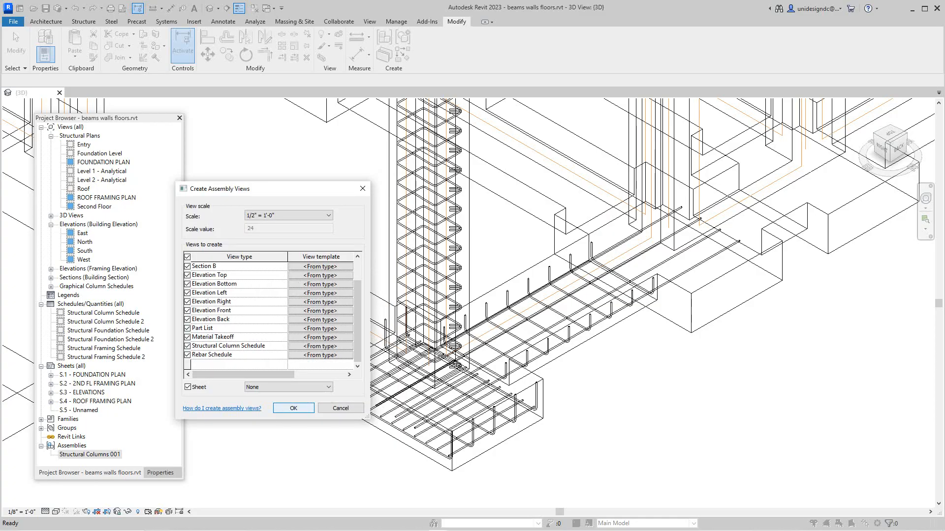
{"action": "key", "text": "Return"}
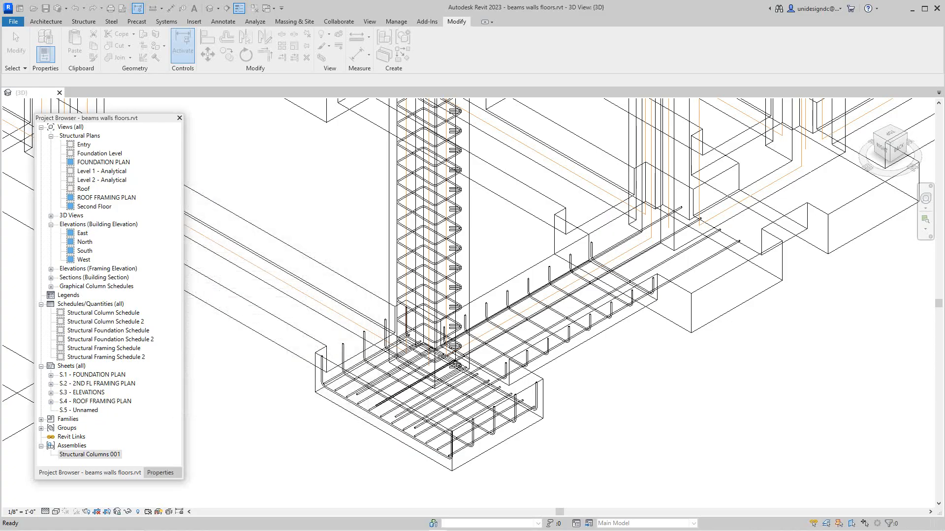
List the generated views of the Structural Columns 001 assembly and open its 3D Ortho view
{"action": "scroll", "coordinate": [457, 234], "scroll_direction": "up", "scroll_amount": 1}
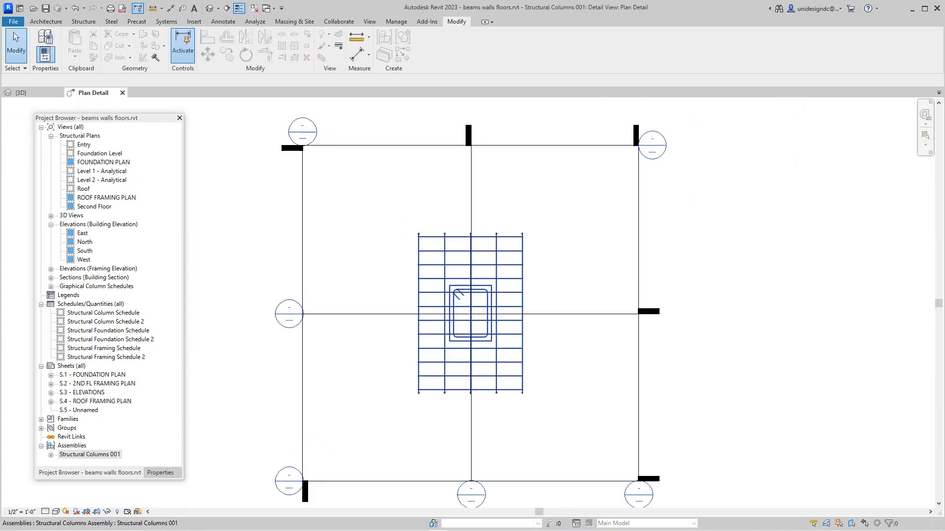
{"action": "key", "text": "Escape"}
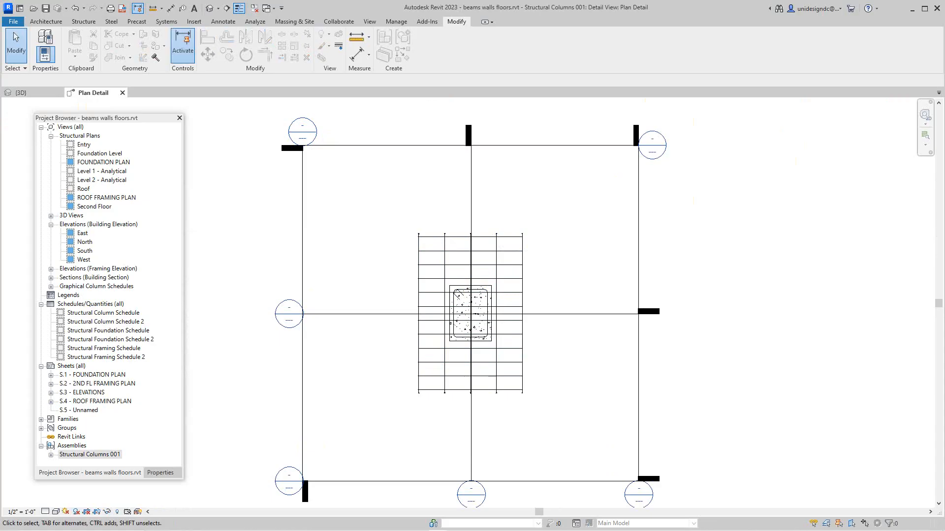
{"action": "double_click", "coordinate": [89, 454]}
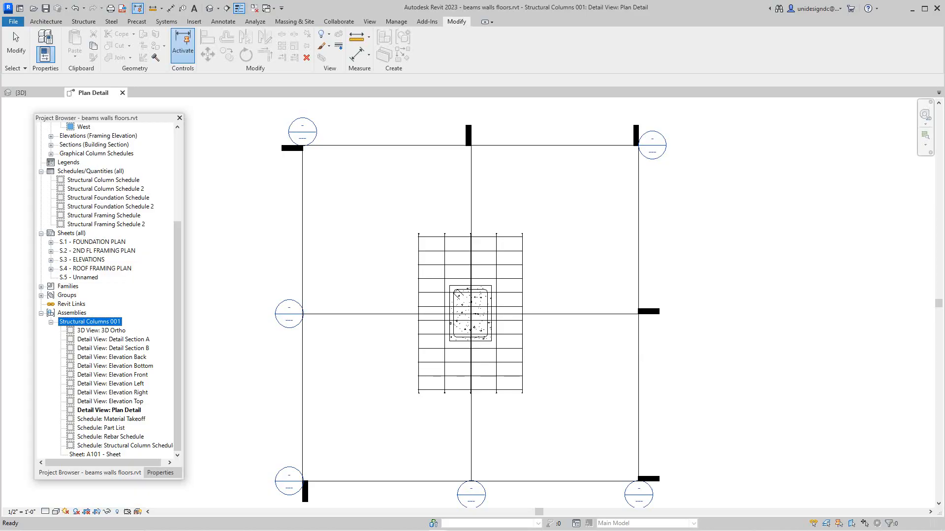
{"action": "left_click", "coordinate": [102, 330]}
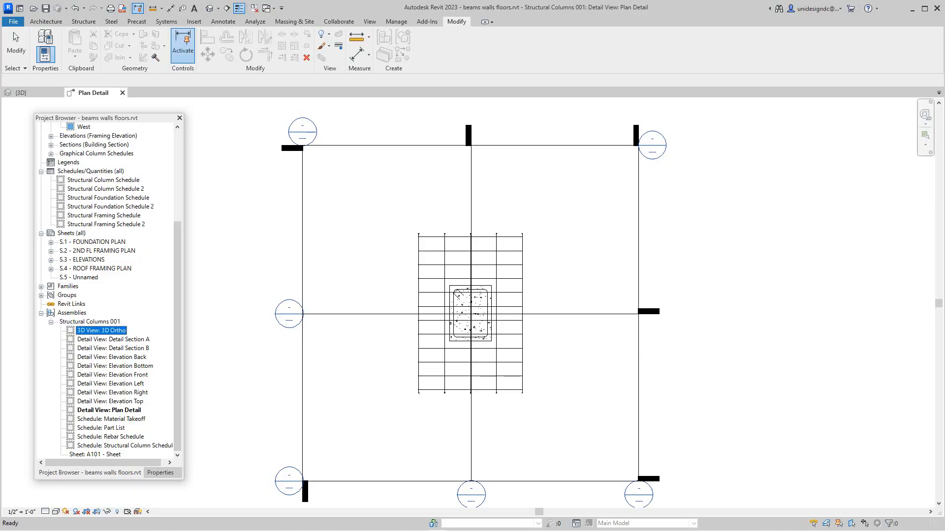
{"action": "key", "text": "Return"}
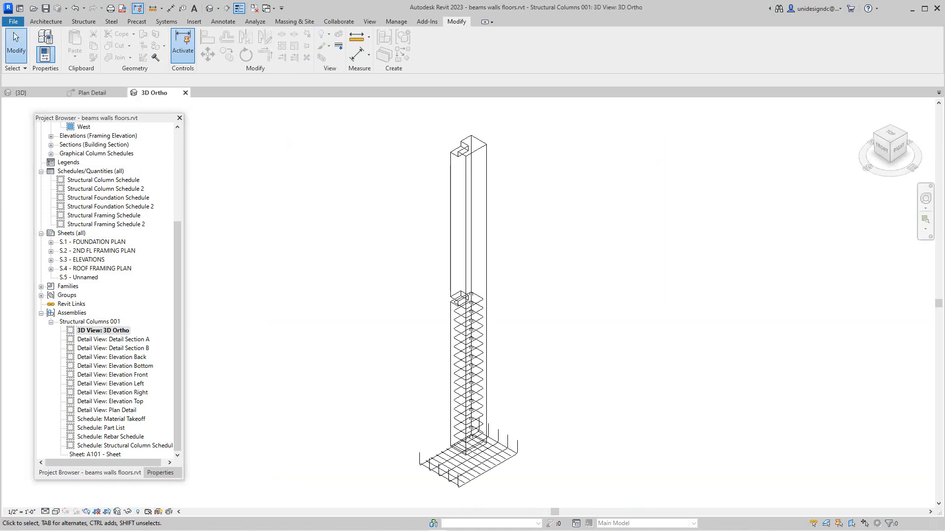
Try the Hidden Line visual style in the 3D Ortho view, restore Wireframe and inspect the column and footing rebar
{"action": "left_click", "coordinate": [56, 512]}
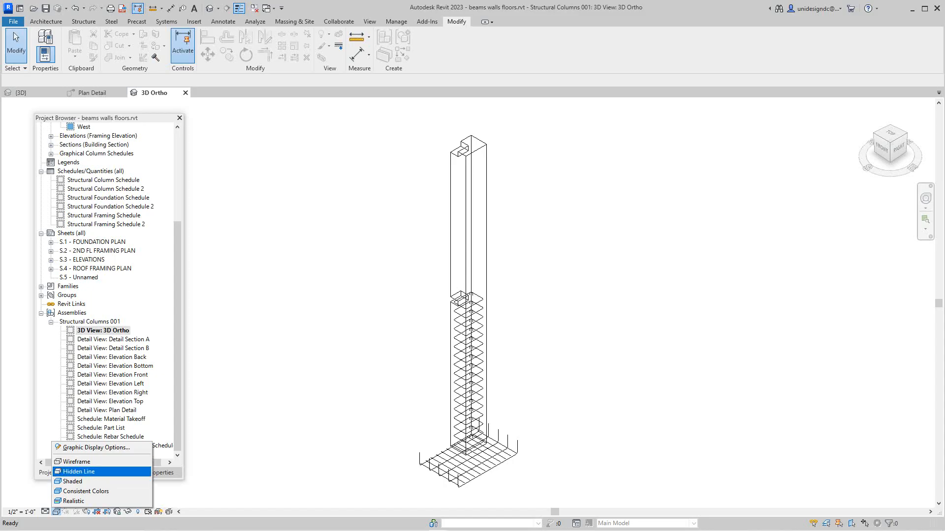
{"action": "left_click", "coordinate": [79, 471]}
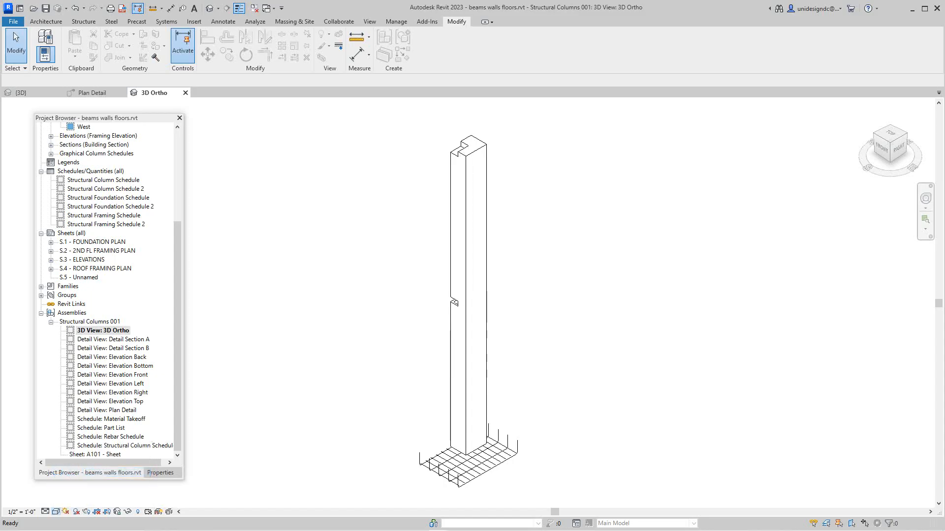
{"action": "left_click", "coordinate": [55, 512]}
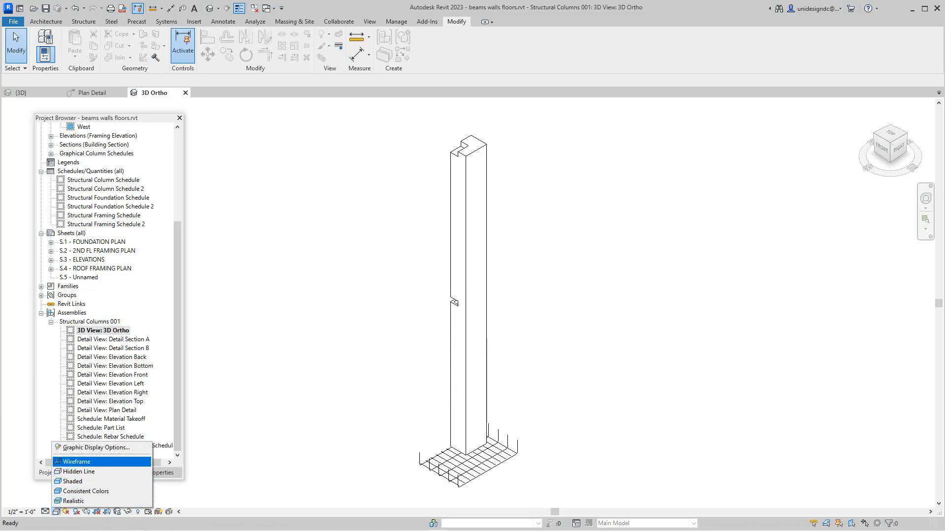
{"action": "left_click", "coordinate": [76, 461]}
{"action": "scroll", "coordinate": [473, 320], "scroll_direction": "up", "scroll_amount": 3}
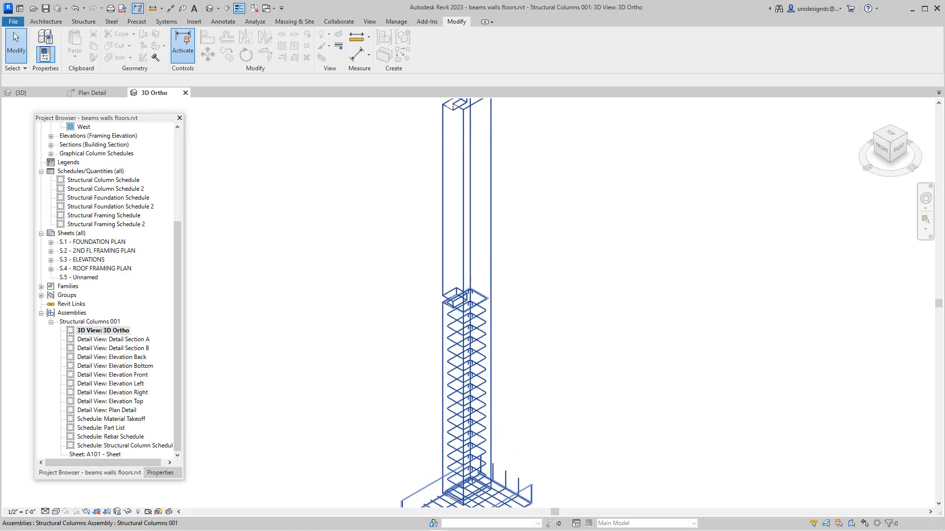
{"action": "scroll", "coordinate": [517, 345], "scroll_direction": "down", "scroll_amount": 3}
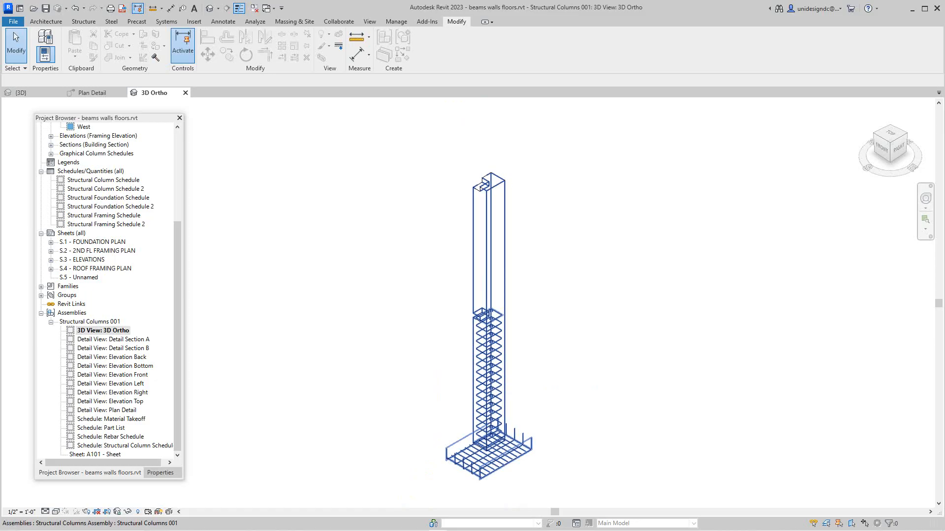
{"action": "scroll", "coordinate": [487, 290], "scroll_direction": "up", "scroll_amount": 3}
{"action": "middle_click_drag", "start_coordinate": [487, 345], "coordinate": [469, 251]}
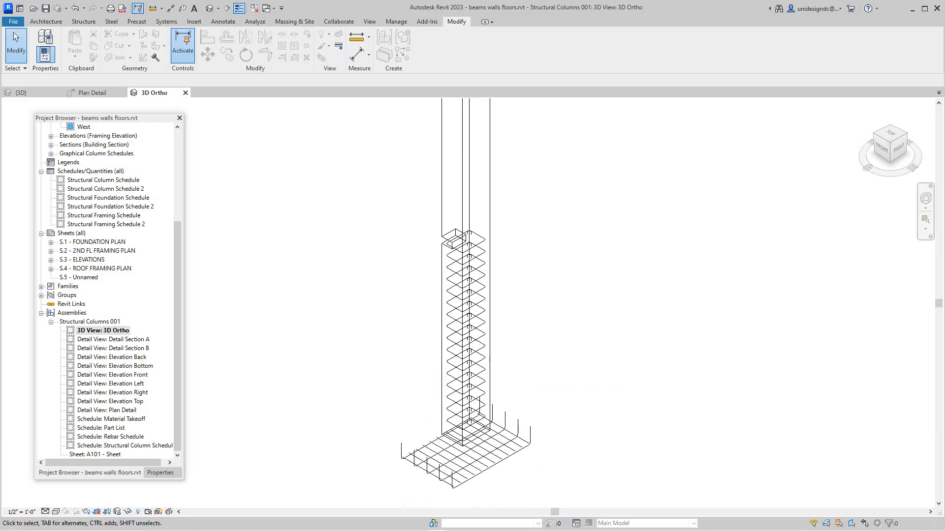
Open the assembly's Detail Section B view and set its detail level to Fine
{"action": "double_click", "coordinate": [116, 348]}
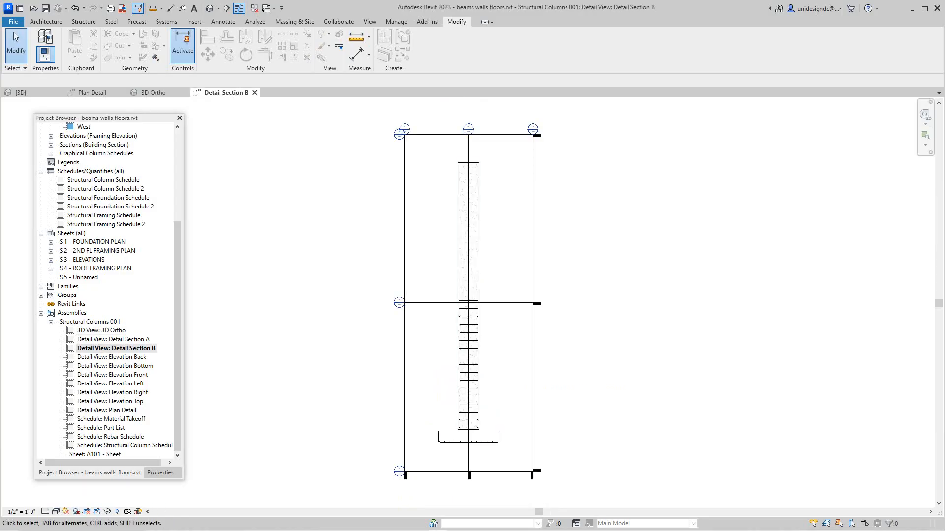
{"action": "scroll", "coordinate": [472, 344], "scroll_direction": "up", "scroll_amount": 3}
{"action": "scroll", "coordinate": [492, 419], "scroll_direction": "down", "scroll_amount": 2}
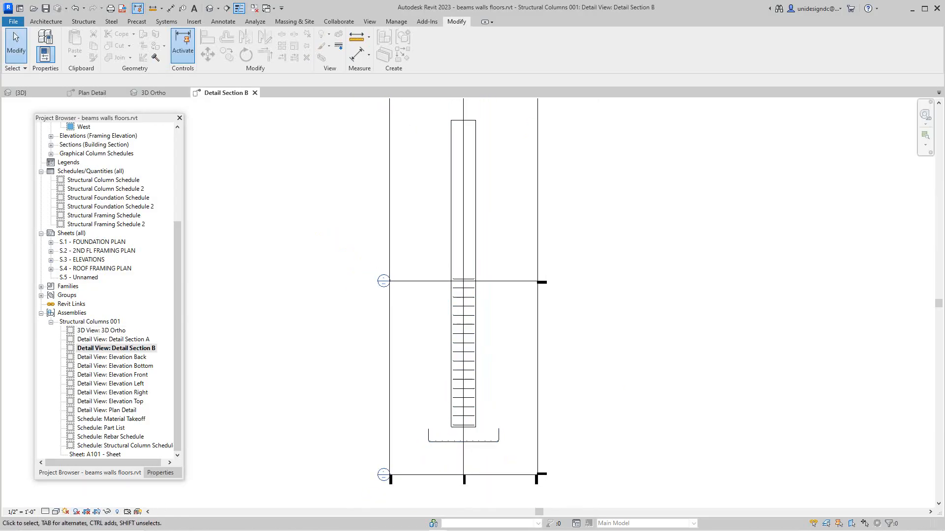
{"action": "left_click", "coordinate": [46, 512]}
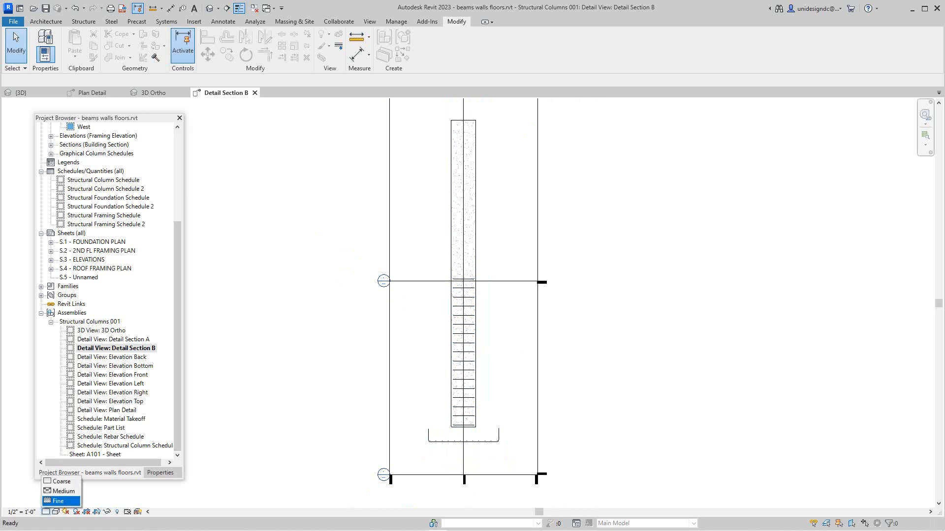
{"action": "left_click", "coordinate": [59, 501]}
{"action": "scroll", "coordinate": [459, 321], "scroll_direction": "up", "scroll_amount": 2}
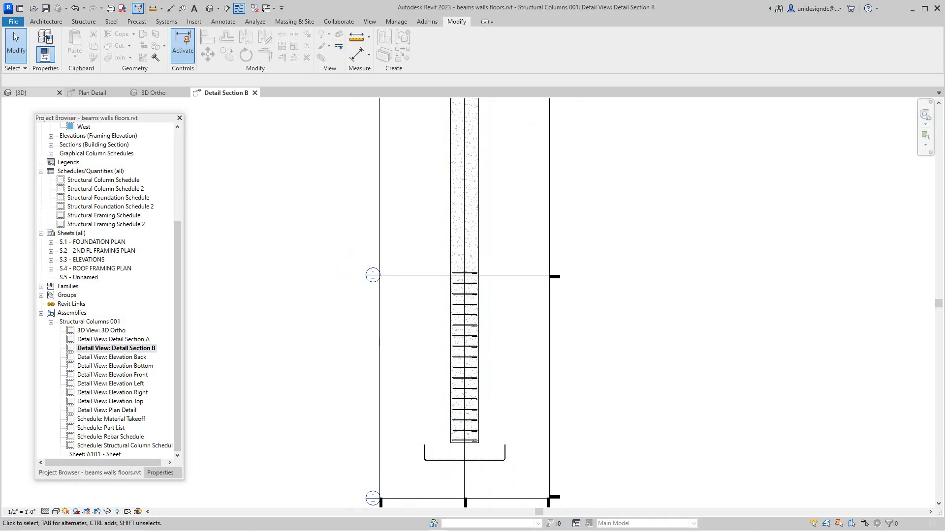
Return to the {3D} model view and check the rectangular footing beneath the reinforced column
{"action": "left_click", "coordinate": [19, 92]}
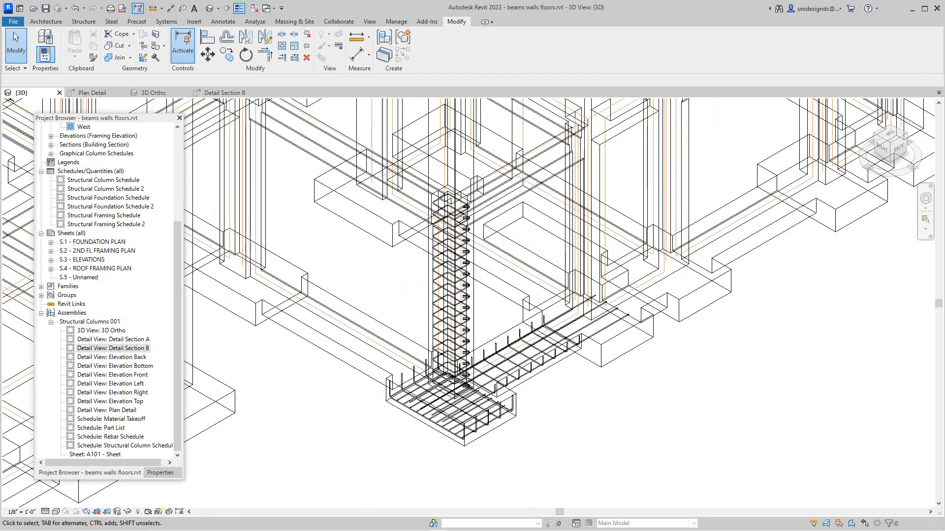
{"action": "mouse_move", "coordinate": [98, 118]}
{"action": "left_mouse_down"}
{"action": "mouse_move", "coordinate": [109, 127]}
{"action": "mouse_move", "coordinate": [107, 117]}
{"action": "left_mouse_up"}
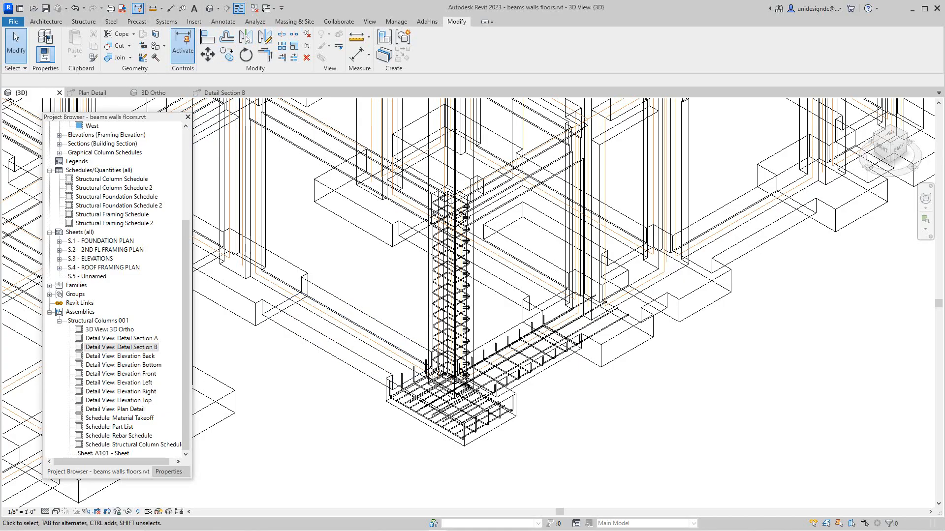
{"action": "mouse_move", "coordinate": [443, 529]}
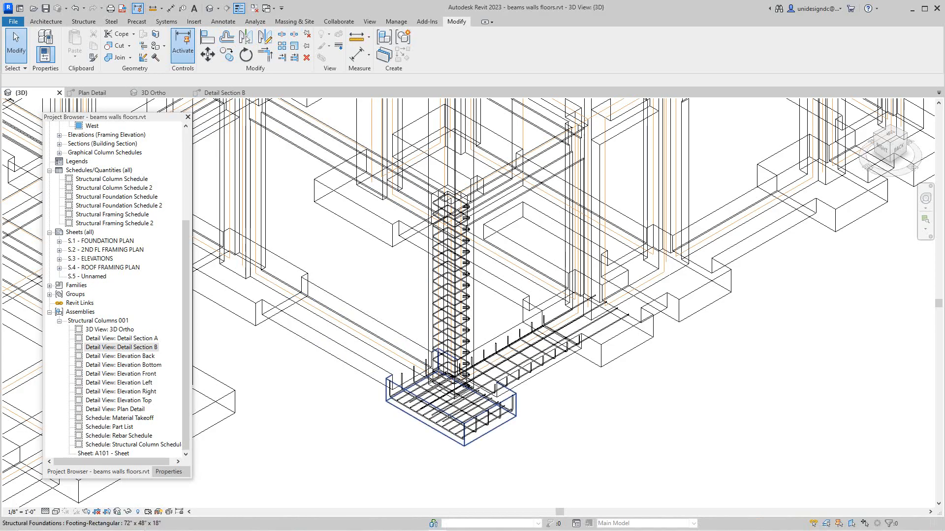
{"action": "left_click", "coordinate": [428, 424]}
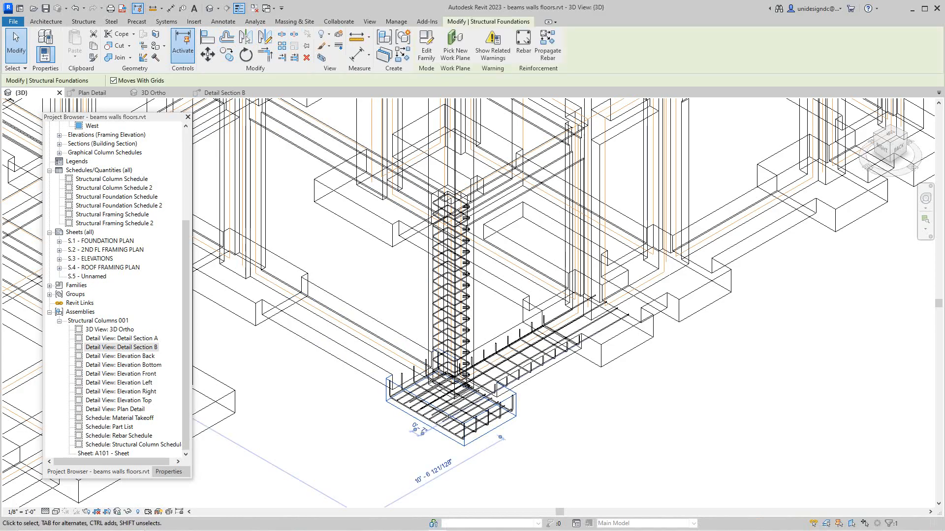
{"action": "key", "text": "Escape"}
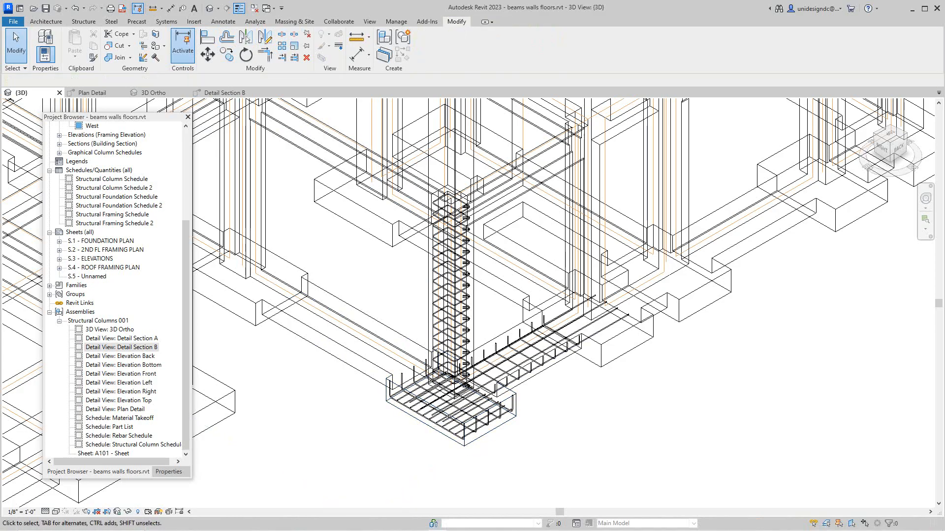
Create a new assembly containing the rectangular footing beneath the column, keeping the default type name
{"action": "scroll", "coordinate": [573, 443], "scroll_direction": "down", "scroll_amount": 3}
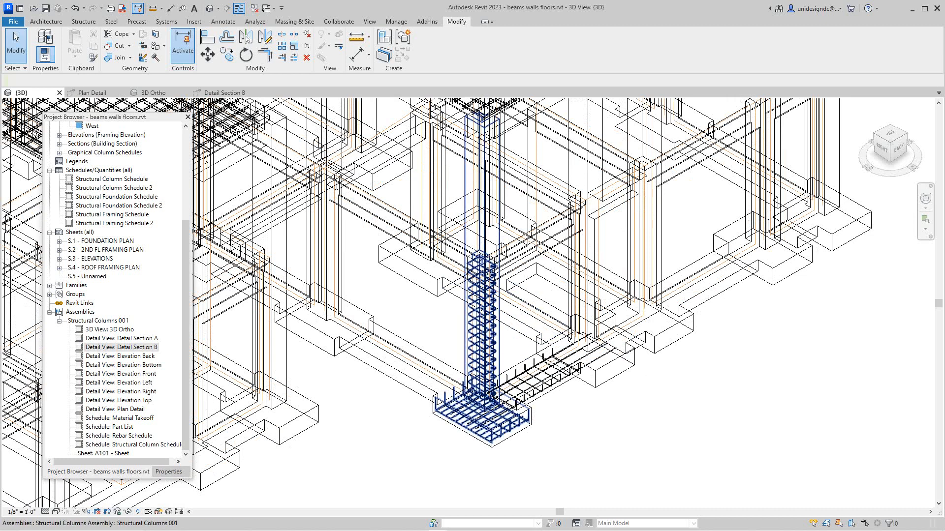
{"action": "left_click", "coordinate": [384, 38]}
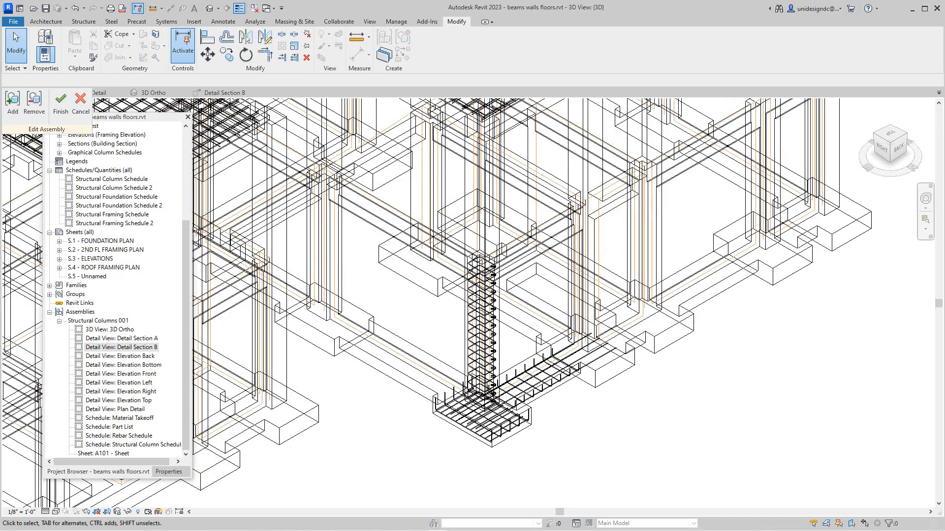
{"action": "left_click", "coordinate": [13, 101]}
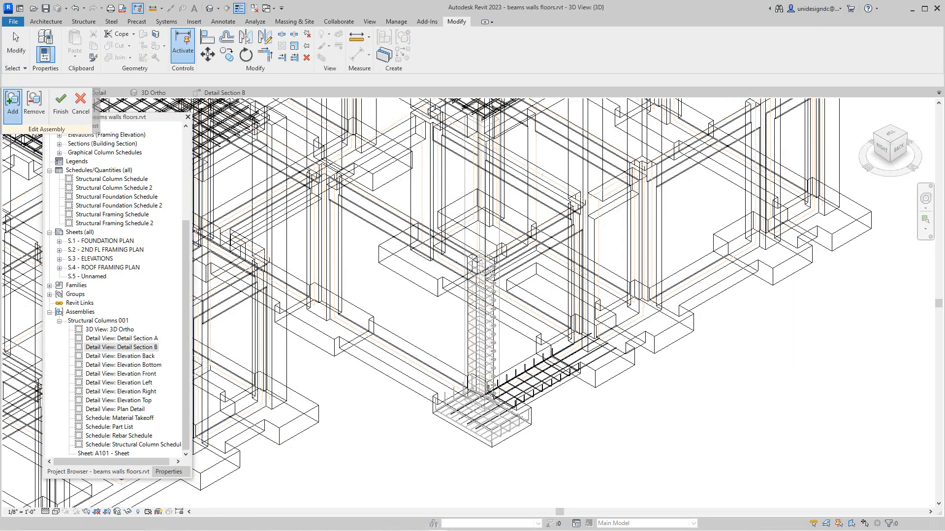
{"action": "left_click", "coordinate": [481, 441]}
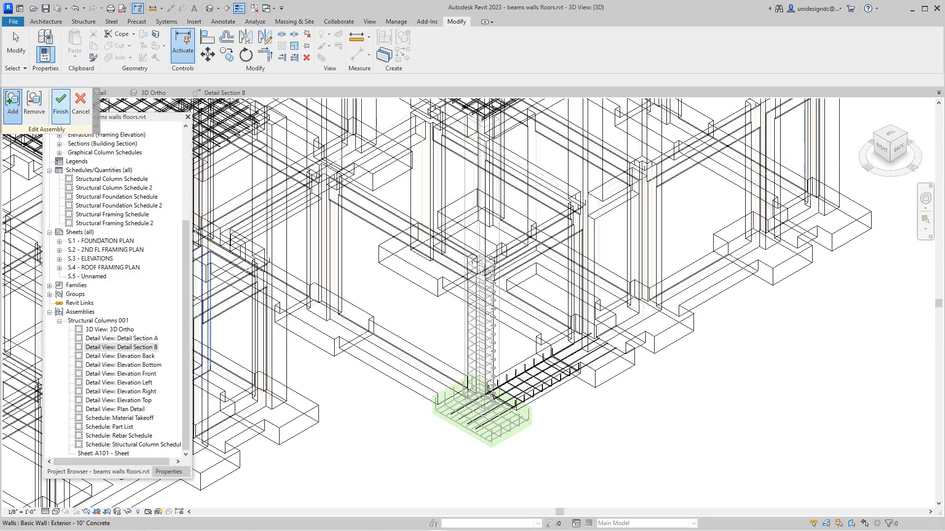
{"action": "left_click", "coordinate": [60, 104]}
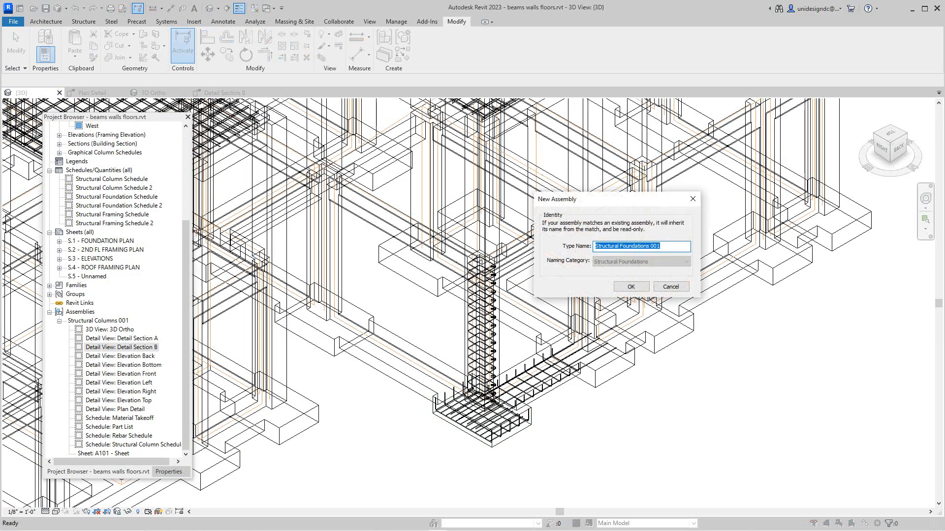
{"action": "left_click", "coordinate": [631, 286]}
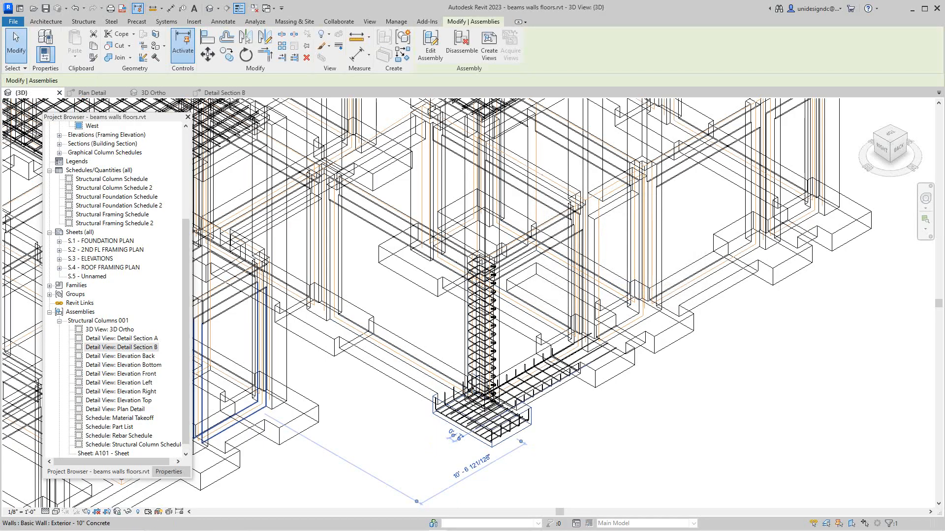
Open the 3D Ortho view of the Structural Columns 001 assembly and check which elements it contains
{"action": "double_click", "coordinate": [111, 329]}
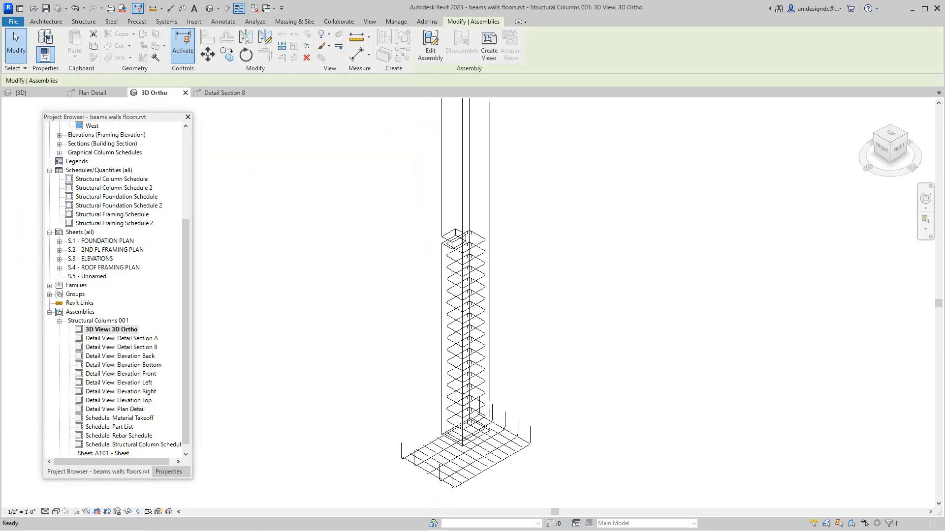
{"action": "scroll", "coordinate": [487, 355], "scroll_direction": "down", "scroll_amount": 2}
{"action": "scroll", "coordinate": [486, 356], "scroll_direction": "up", "scroll_amount": 3}
{"action": "middle_click_drag", "start_coordinate": [486, 357], "coordinate": [458, 279]}
{"action": "scroll", "coordinate": [458, 279], "scroll_direction": "down", "scroll_amount": 1}
Try the Realistic visual style on the assembly's 3D Ortho view, look over the full column and restore Wireframe
{"action": "left_click", "coordinate": [56, 512]}
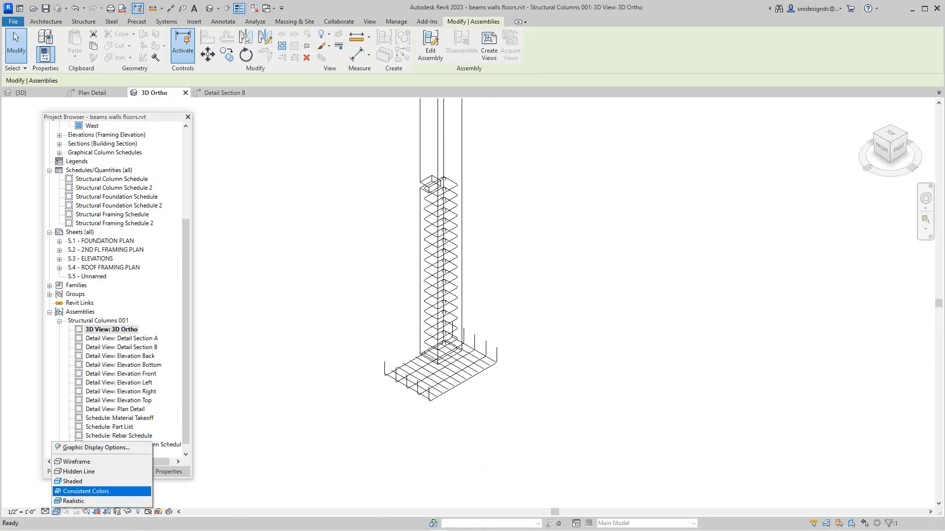
{"action": "left_click", "coordinate": [74, 501]}
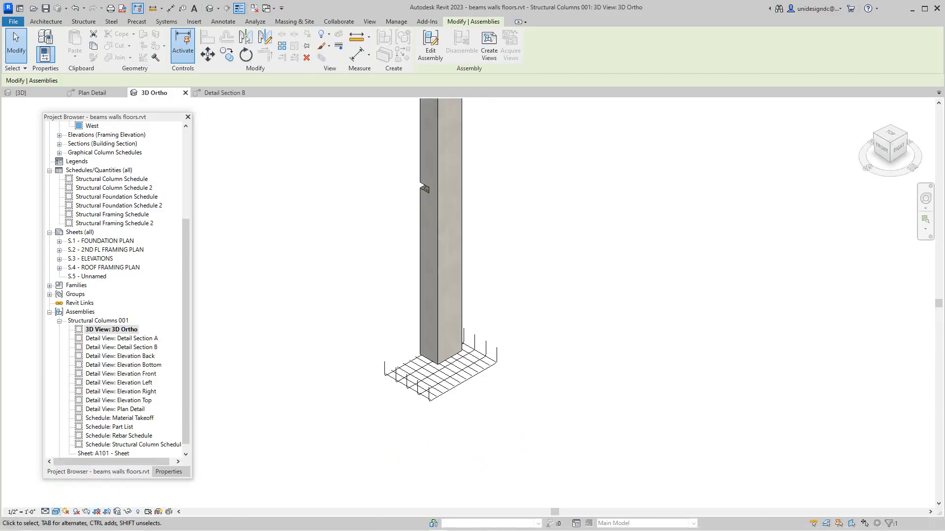
{"action": "scroll", "coordinate": [470, 374], "scroll_direction": "up", "scroll_amount": 1}
{"action": "scroll", "coordinate": [410, 403], "scroll_direction": "down", "scroll_amount": 1}
{"action": "scroll", "coordinate": [410, 413], "scroll_direction": "down", "scroll_amount": 1}
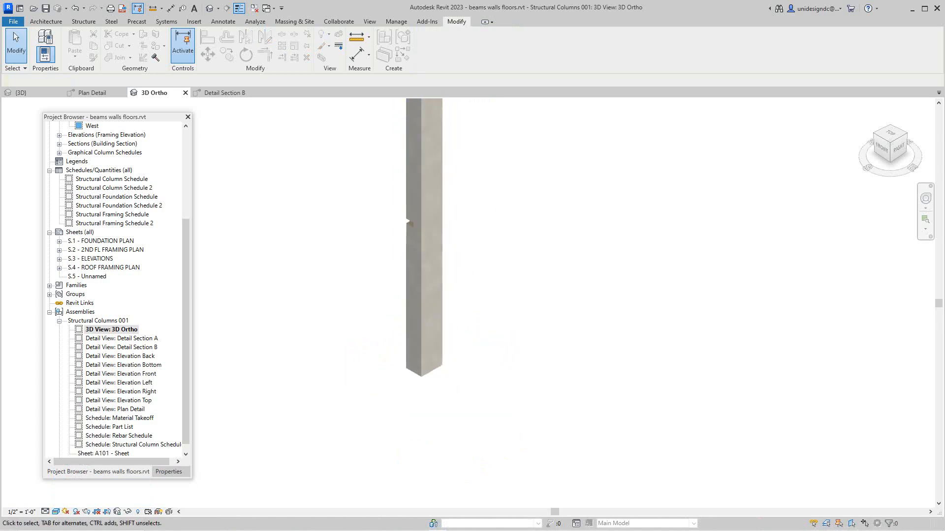
{"action": "middle_click_drag", "start_coordinate": [409, 413], "coordinate": [414, 468]}
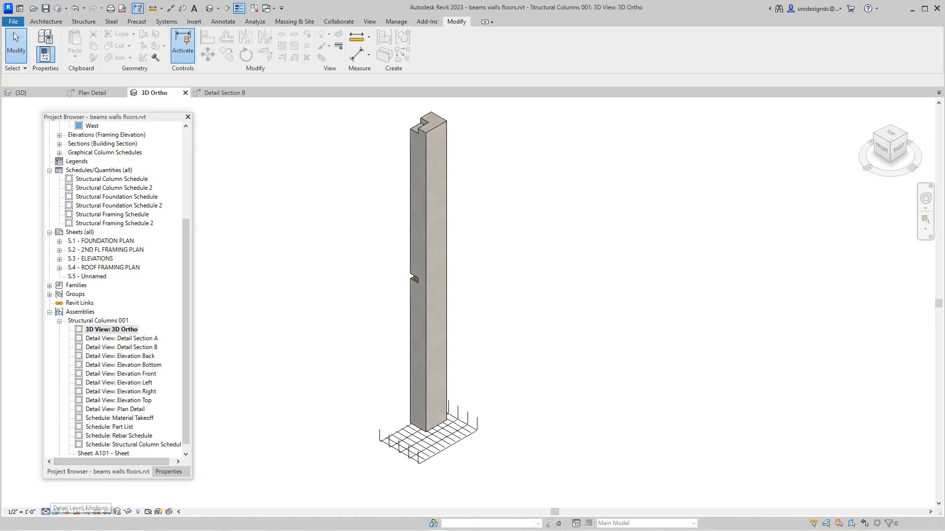
{"action": "left_click", "coordinate": [45, 512]}
{"action": "left_click", "coordinate": [56, 512]}
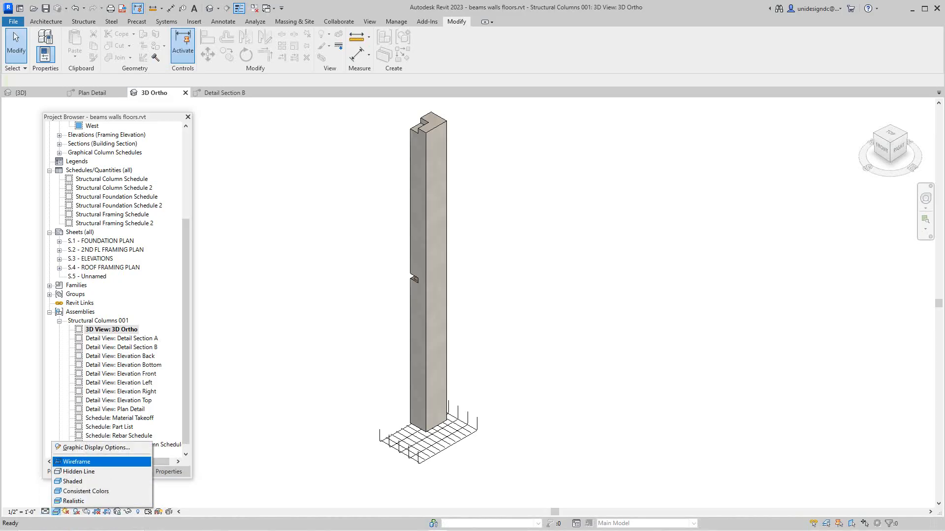
{"action": "left_click", "coordinate": [64, 462]}
{"action": "scroll", "coordinate": [298, 432], "scroll_direction": "down", "scroll_amount": 2}
{"action": "scroll", "coordinate": [247, 401], "scroll_direction": "up", "scroll_amount": 2}
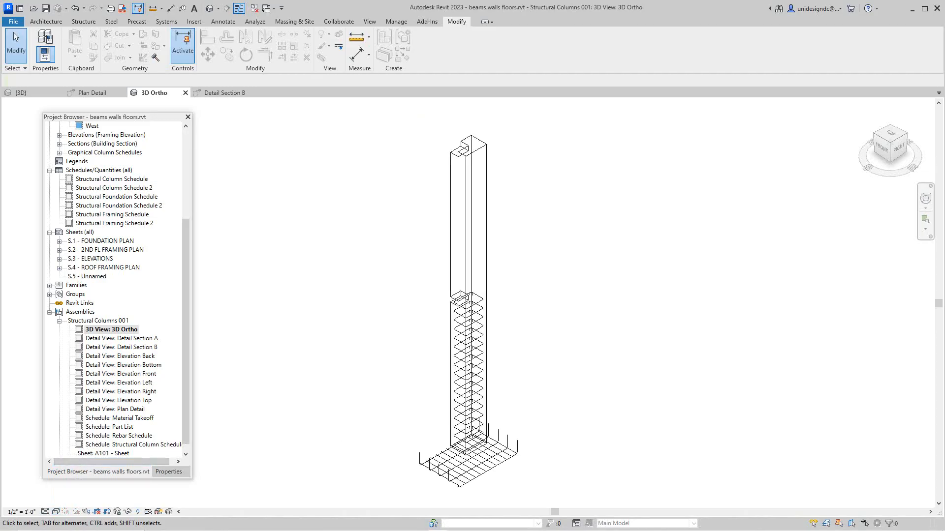
Open the column assembly's Elevation Top view to examine the rebar layout, and open its Elevation Bottom view
{"action": "double_click", "coordinate": [118, 401]}
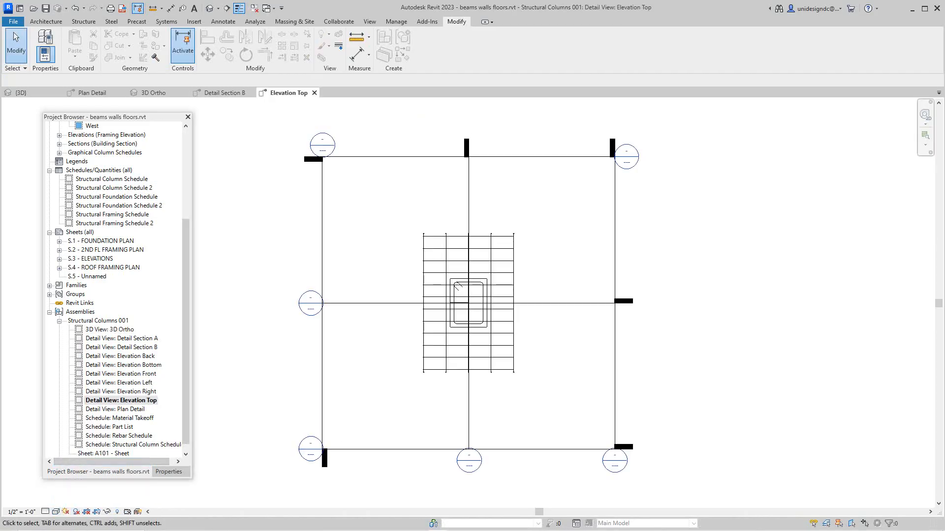
{"action": "scroll", "coordinate": [460, 281], "scroll_direction": "up", "scroll_amount": 5}
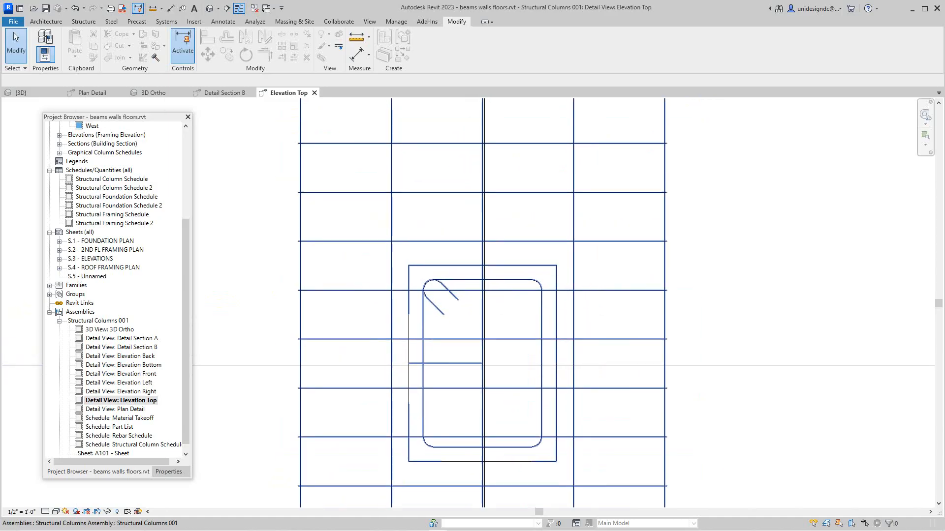
{"action": "double_click", "coordinate": [124, 365]}
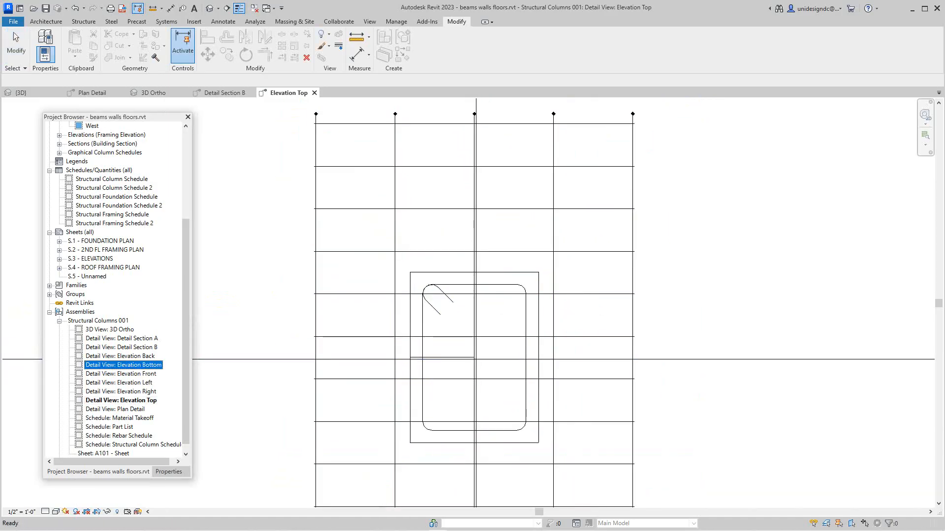
Open the Elevation Back view of the column assembly and examine the column ties and footing rebar
{"action": "double_click", "coordinate": [120, 357]}
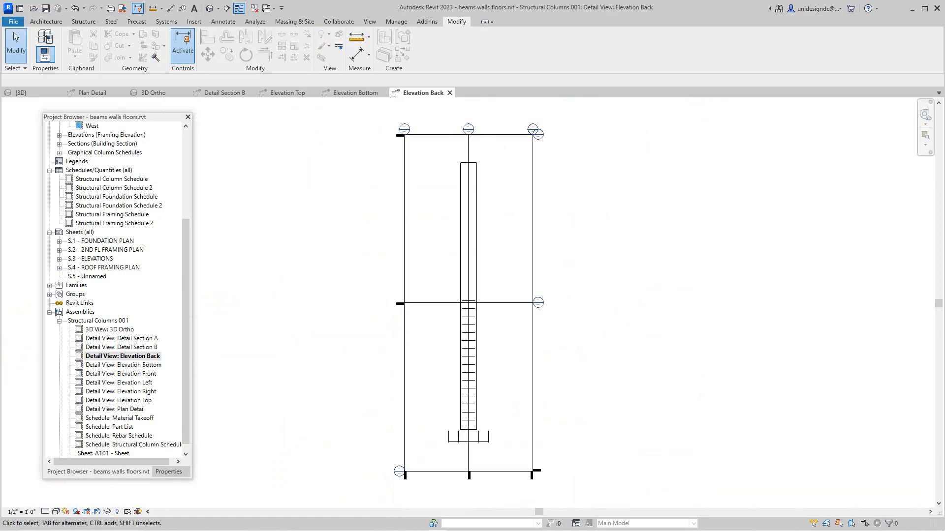
{"action": "scroll", "coordinate": [471, 288], "scroll_direction": "up", "scroll_amount": 4}
{"action": "scroll", "coordinate": [471, 329], "scroll_direction": "down", "scroll_amount": 4}
{"action": "scroll", "coordinate": [468, 394], "scroll_direction": "up", "scroll_amount": 3}
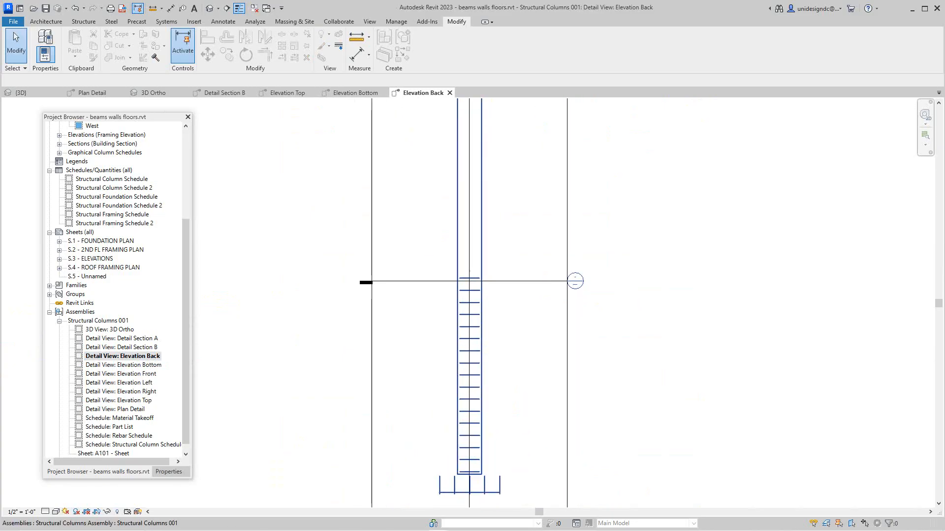
{"action": "scroll", "coordinate": [468, 361], "scroll_direction": "down", "scroll_amount": 3}
{"action": "scroll", "coordinate": [302, 304], "scroll_direction": "down", "scroll_amount": 2}
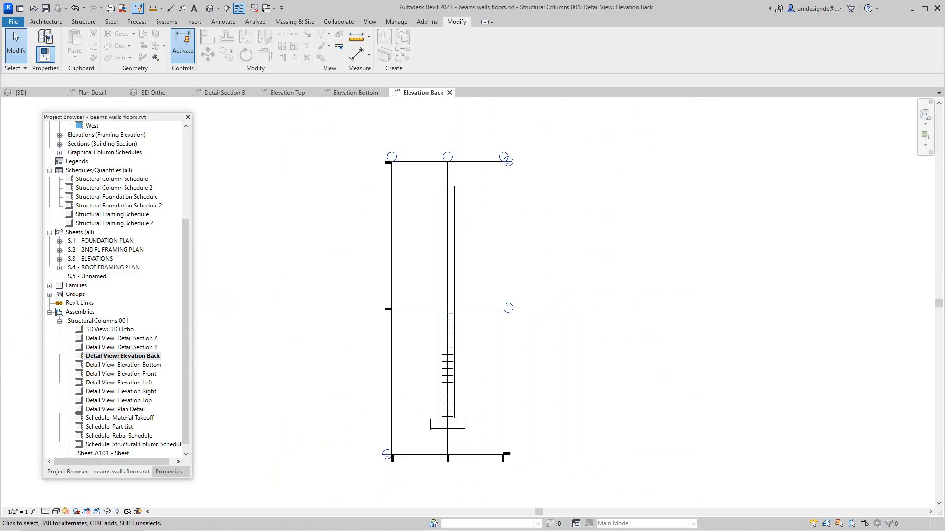
{"action": "middle_click", "coordinate": [301, 304]}
{"action": "middle_click", "coordinate": [302, 303]}
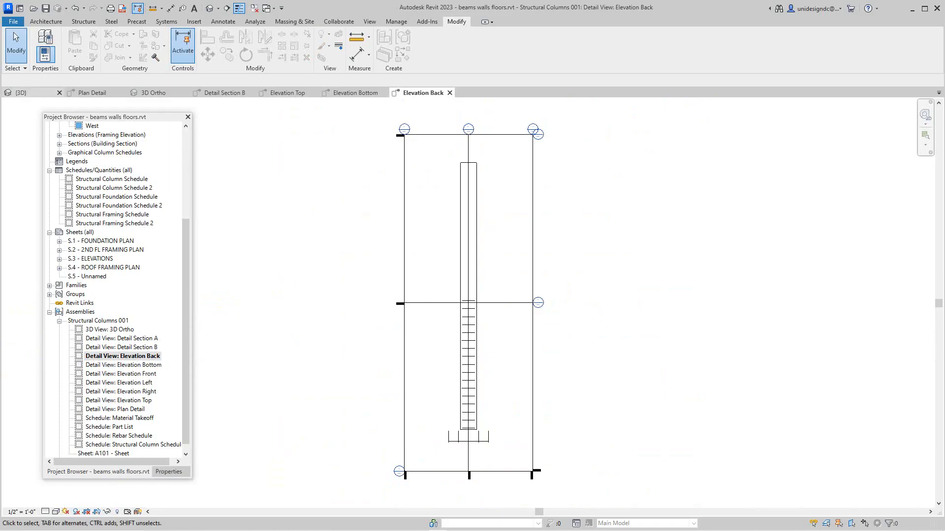
Return to the {3D} view and examine the column assembly and its footing within the whole building model
{"action": "left_click", "coordinate": [23, 93]}
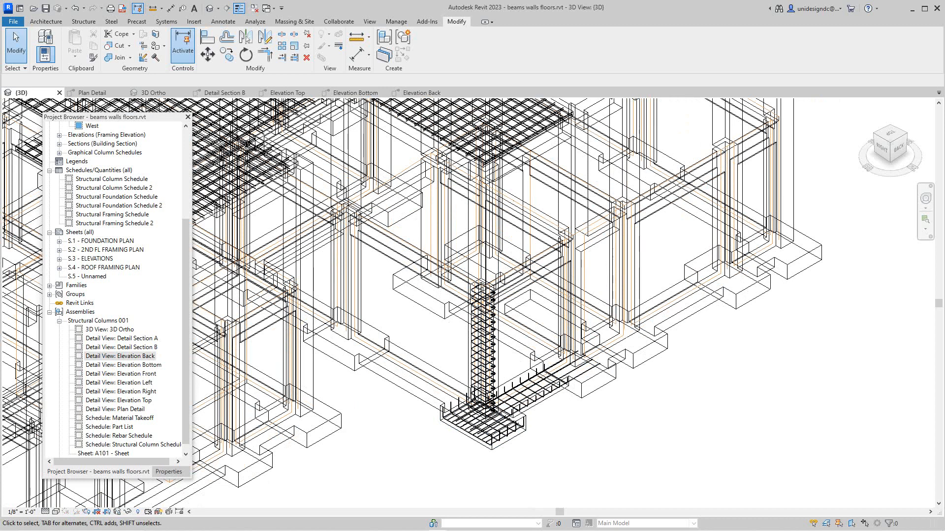
{"action": "scroll", "coordinate": [537, 438], "scroll_direction": "up", "scroll_amount": 3}
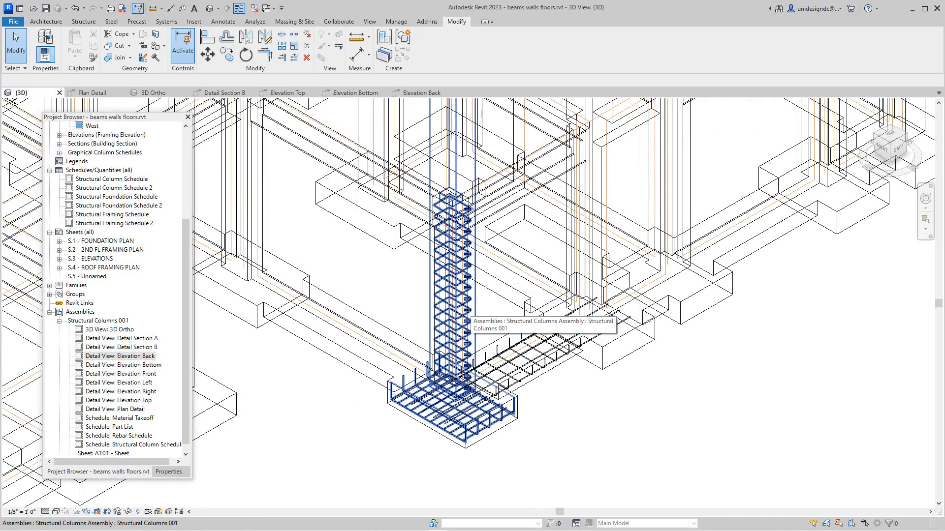
{"action": "scroll", "coordinate": [617, 322], "scroll_direction": "down", "scroll_amount": 8}
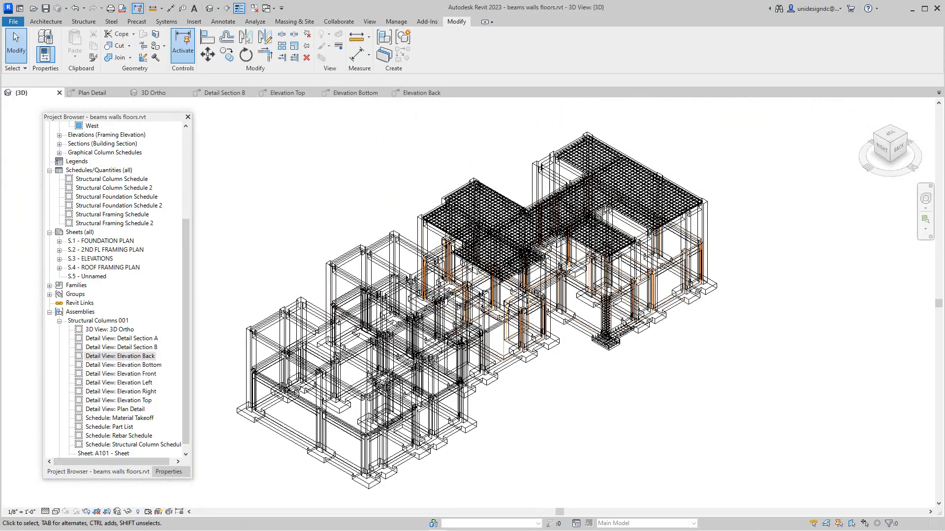
{"action": "scroll", "coordinate": [618, 285], "scroll_direction": "up", "scroll_amount": 6}
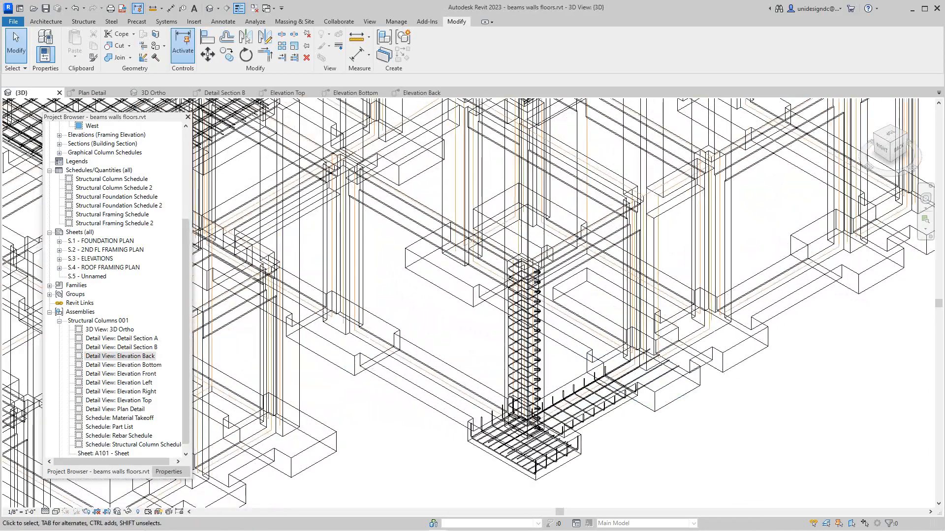
{"action": "middle_click_drag", "start_coordinate": [553, 340], "coordinate": [543, 315]}
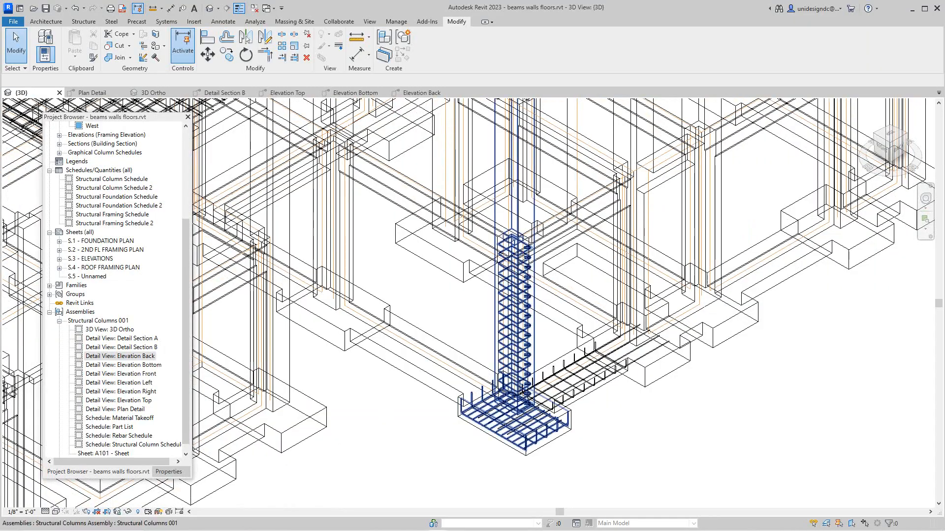
{"action": "scroll", "coordinate": [116, 290], "scroll_direction": "down", "scroll_amount": 1}
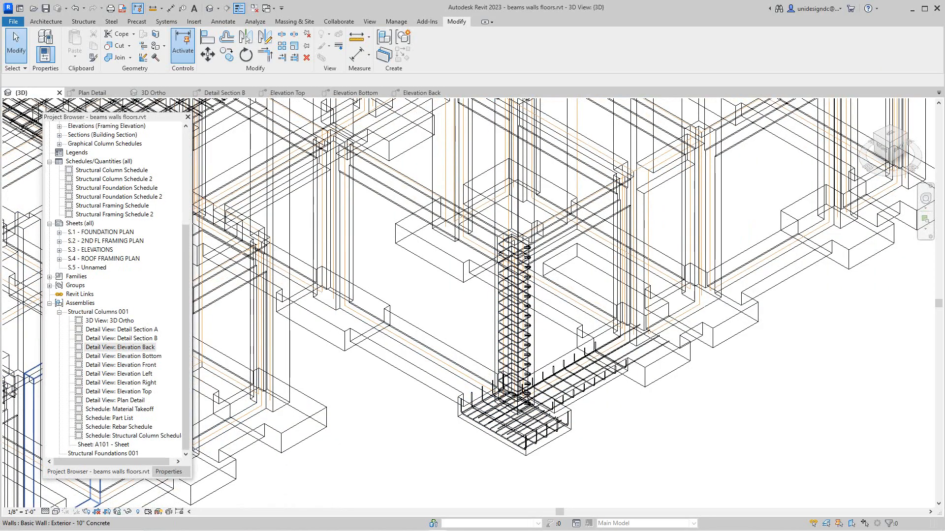
Open the column assembly's Elevation Bottom view and set its detail level to Fine
{"action": "double_click", "coordinate": [127, 356]}
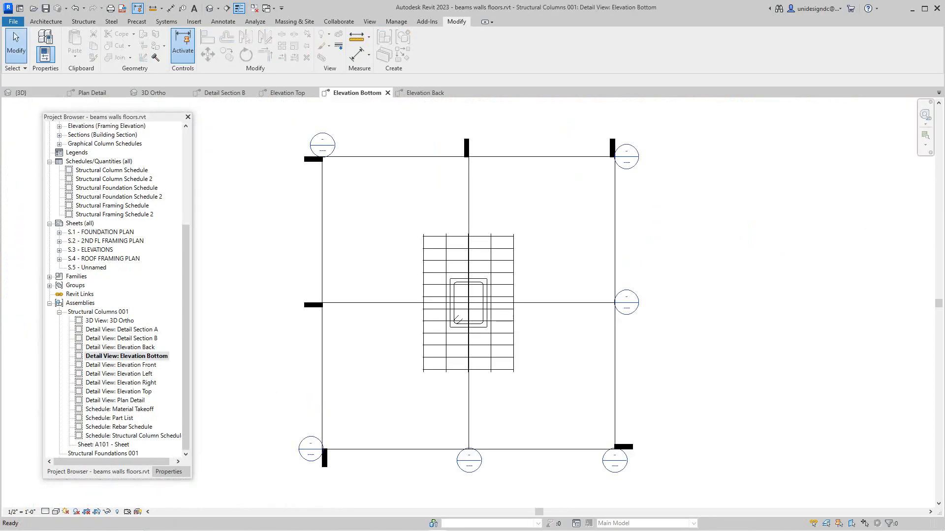
{"action": "scroll", "coordinate": [407, 286], "scroll_direction": "up", "scroll_amount": 3}
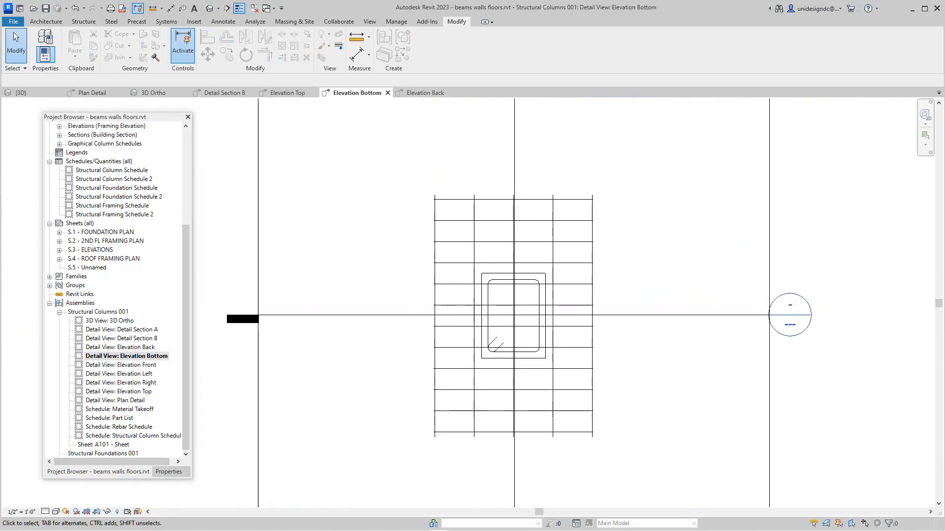
{"action": "left_click", "coordinate": [45, 511]}
{"action": "left_click", "coordinate": [59, 502]}
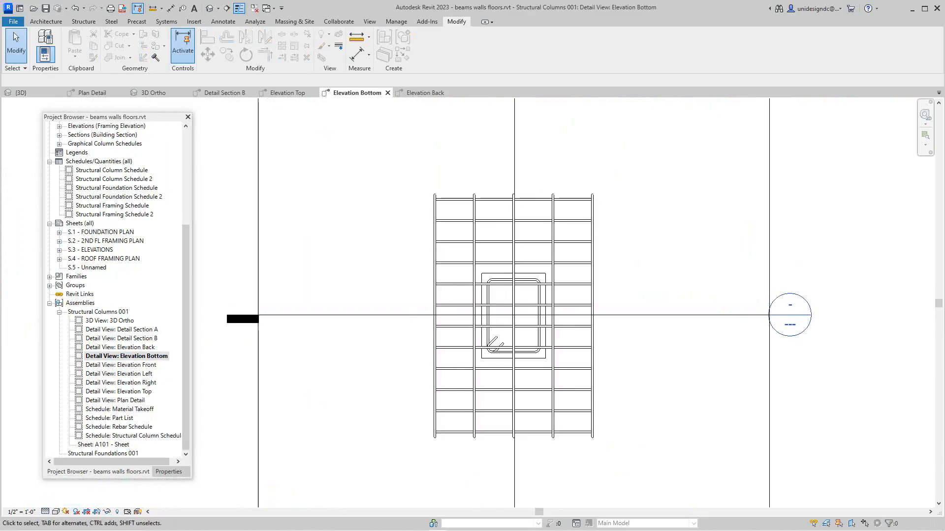
{"action": "scroll", "coordinate": [498, 360], "scroll_direction": "up", "scroll_amount": 2}
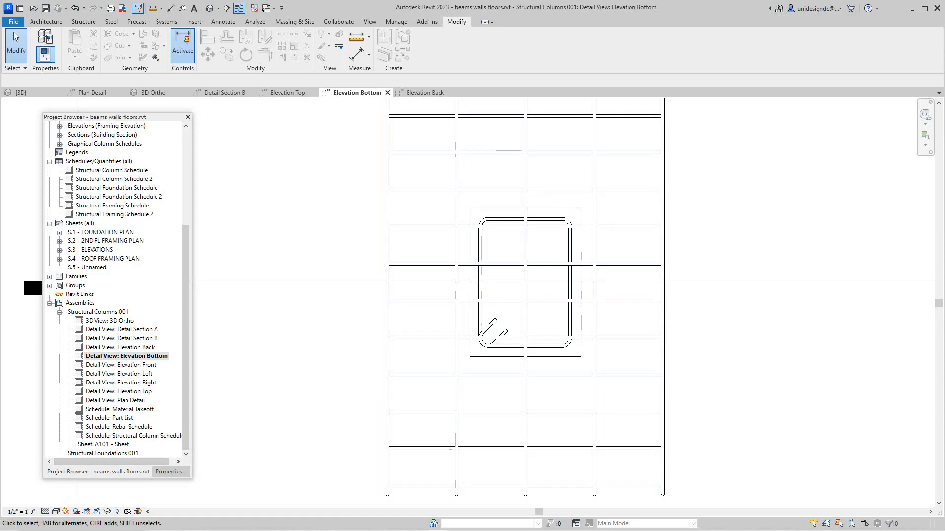
Return to the {3D} view and set its visual style to Shaded
{"action": "scroll", "coordinate": [443, 383], "scroll_direction": "down", "scroll_amount": 3}
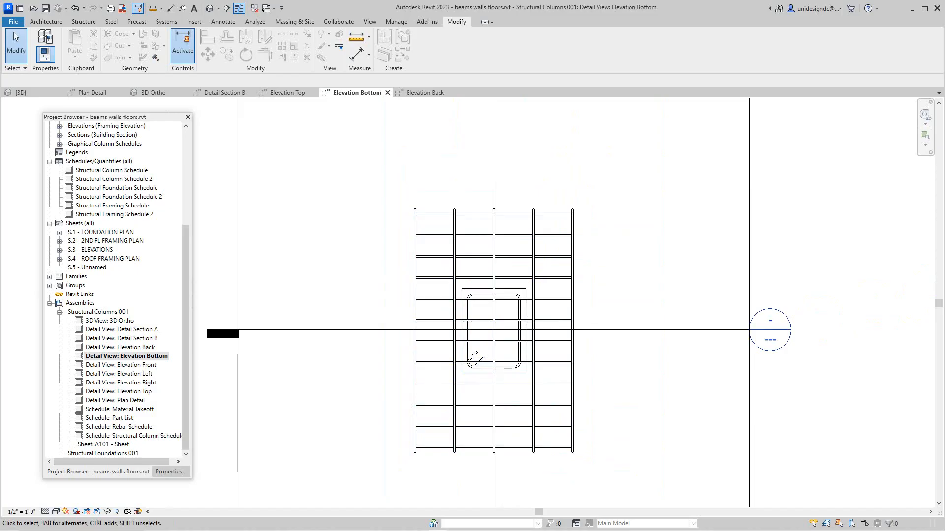
{"action": "left_click", "coordinate": [210, 8]}
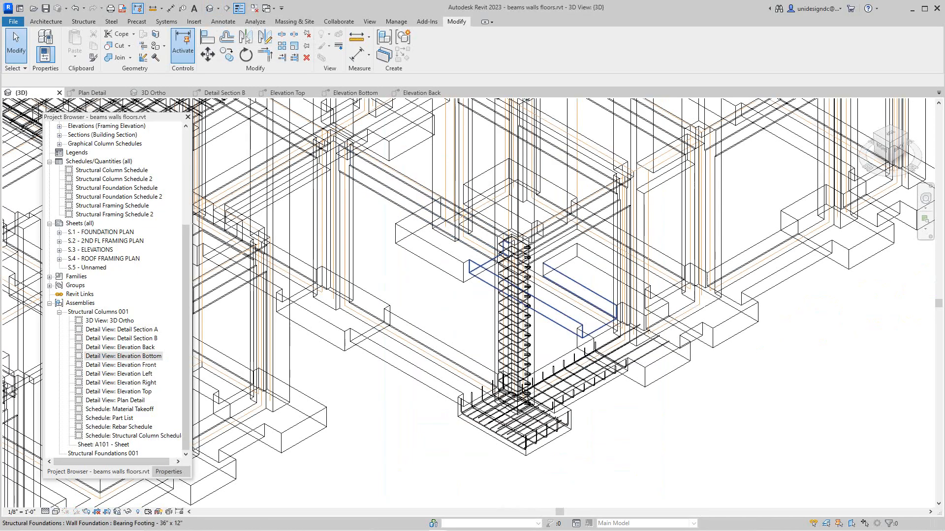
{"action": "scroll", "coordinate": [409, 418], "scroll_direction": "down", "scroll_amount": 5}
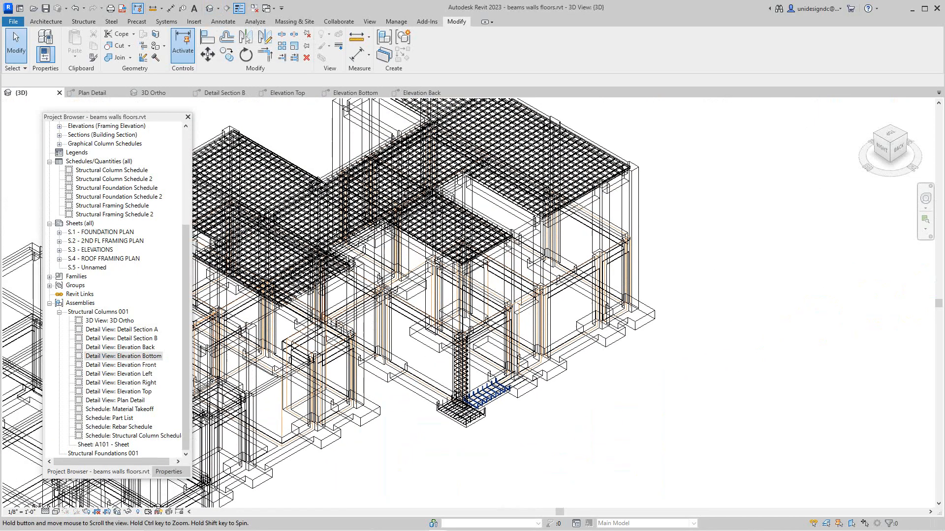
{"action": "middle_click_drag", "start_coordinate": [485, 395], "coordinate": [514, 380]}
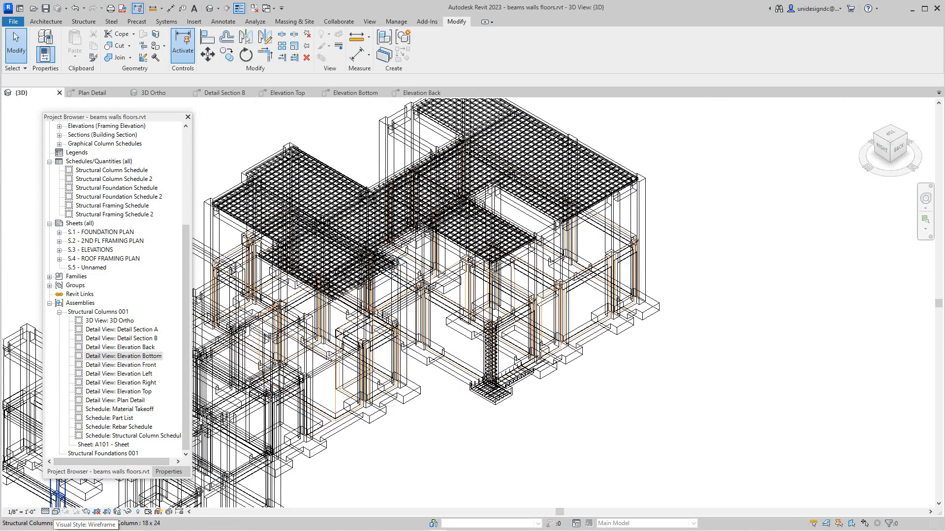
{"action": "left_click", "coordinate": [55, 512]}
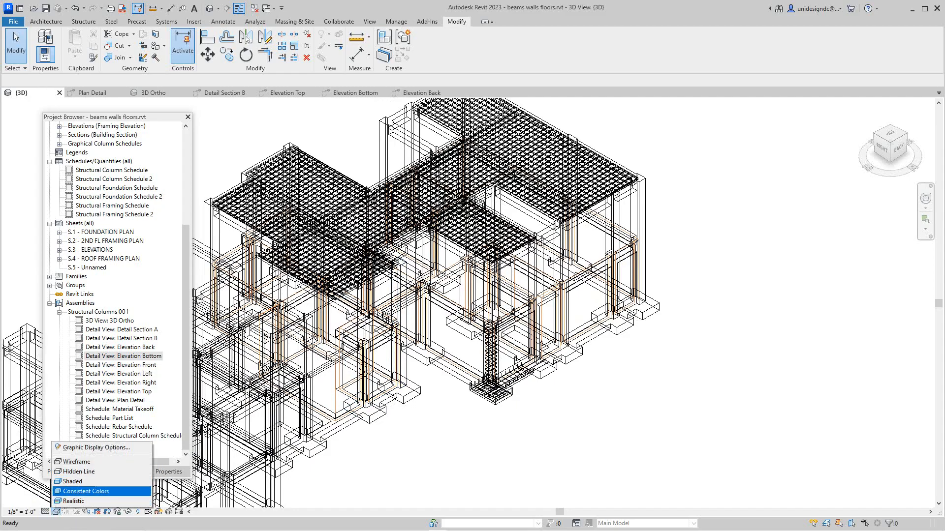
{"action": "left_click", "coordinate": [74, 481]}
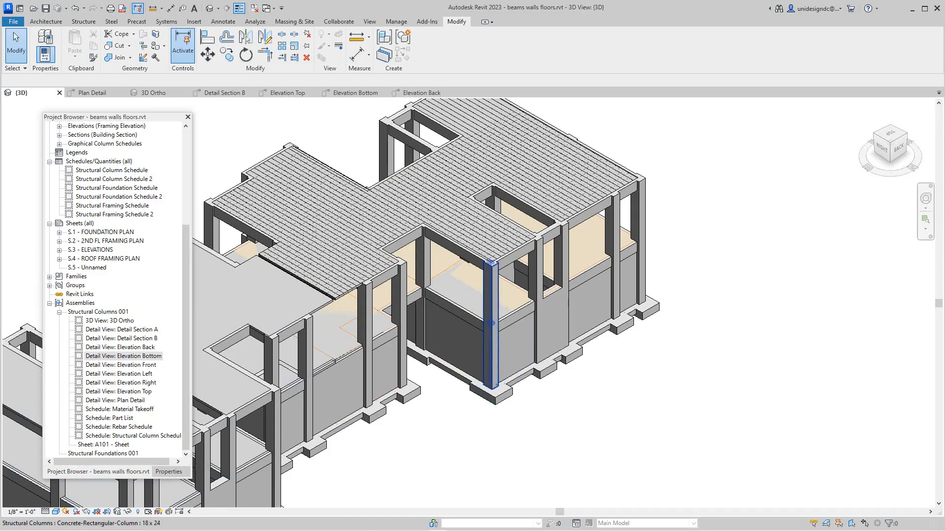
Select all instances visible in the view of the wall type beside the corner column, and clear the selection
{"action": "right_click", "coordinate": [506, 341]}
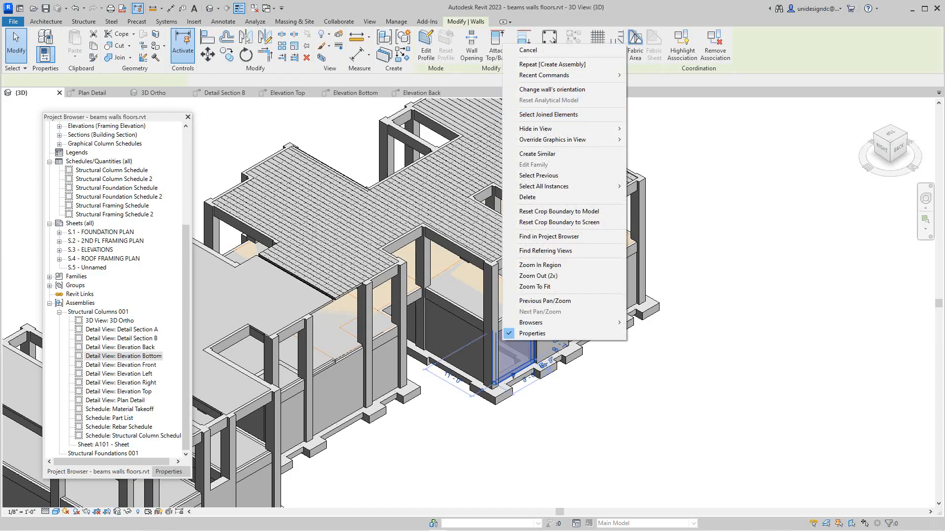
{"action": "mouse_move", "coordinate": [610, 186]}
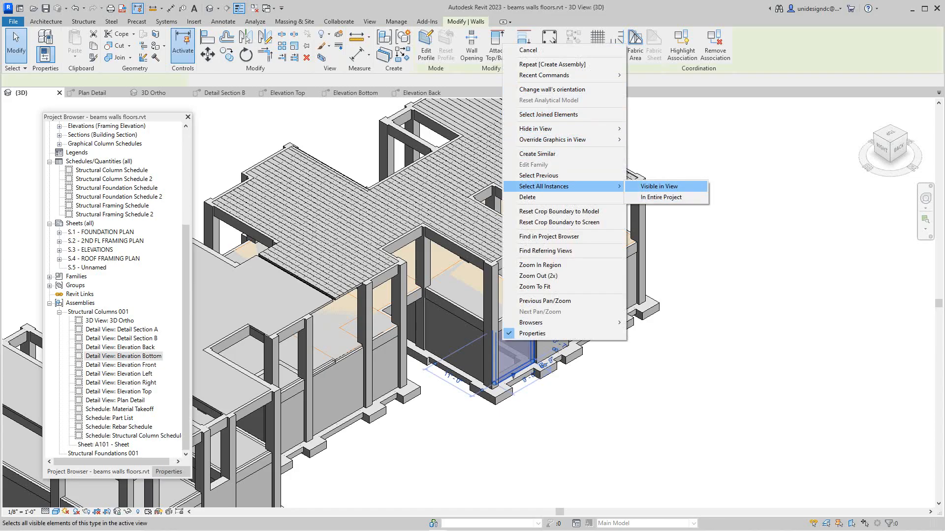
{"action": "left_click", "coordinate": [659, 187]}
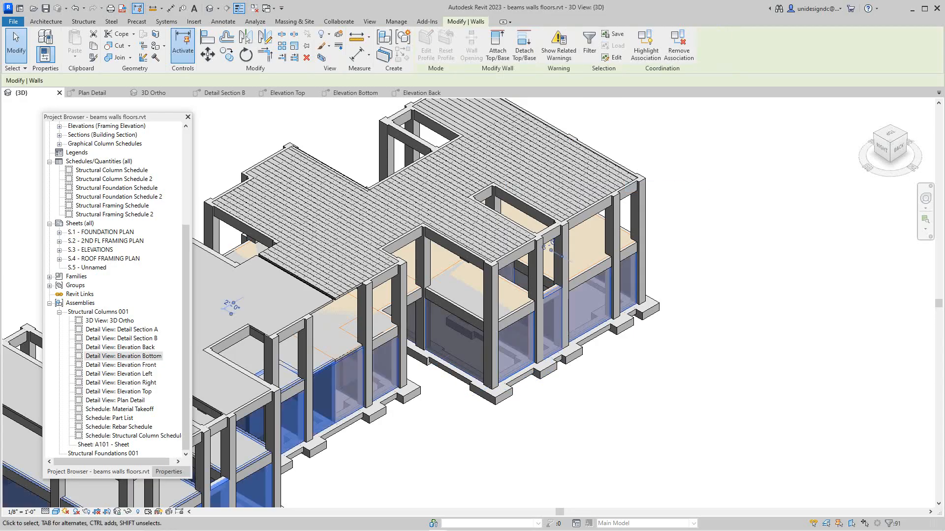
{"action": "scroll", "coordinate": [516, 370], "scroll_direction": "up", "scroll_amount": 3}
{"action": "left_click", "coordinate": [580, 379]}
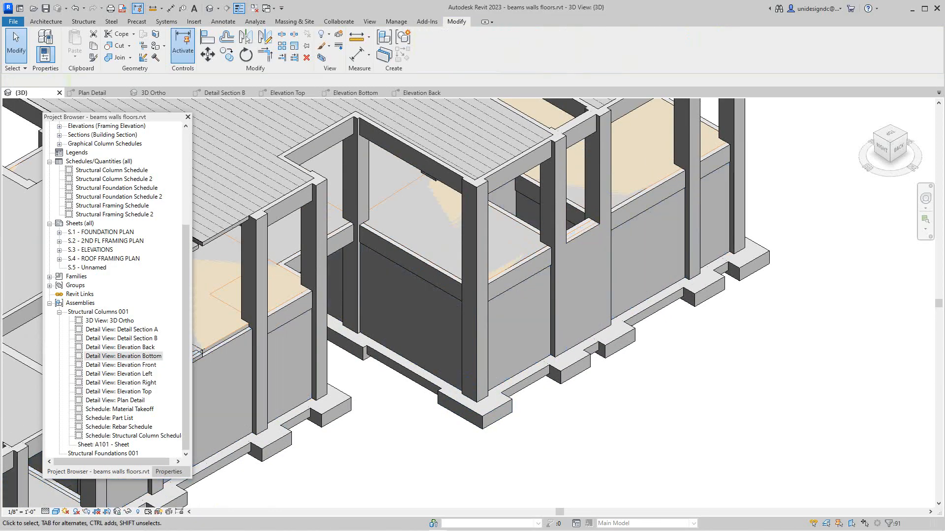
Examine the whole shaded building model and tile all open views in the drawing area
{"action": "scroll", "coordinate": [580, 379], "scroll_direction": "down", "scroll_amount": 4}
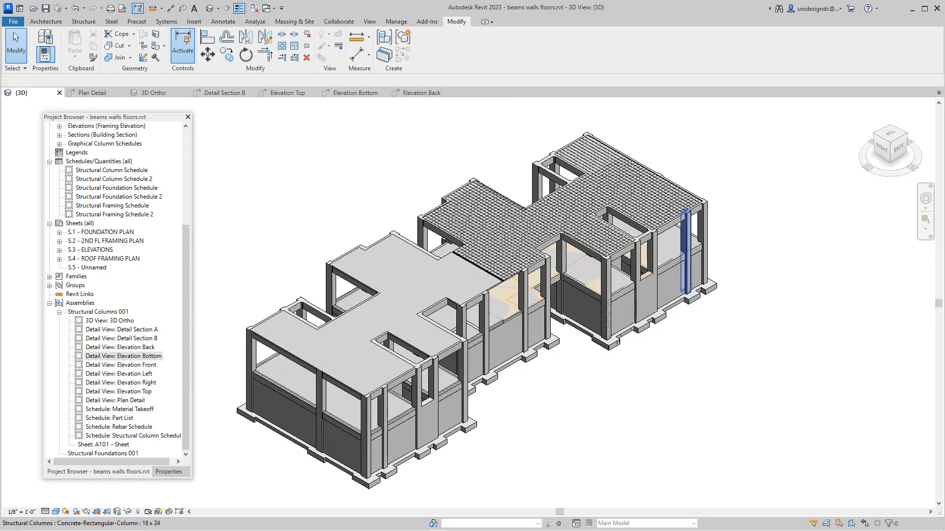
{"action": "scroll", "coordinate": [647, 197], "scroll_direction": "up", "scroll_amount": 3}
{"action": "scroll", "coordinate": [675, 317], "scroll_direction": "down", "scroll_amount": 2}
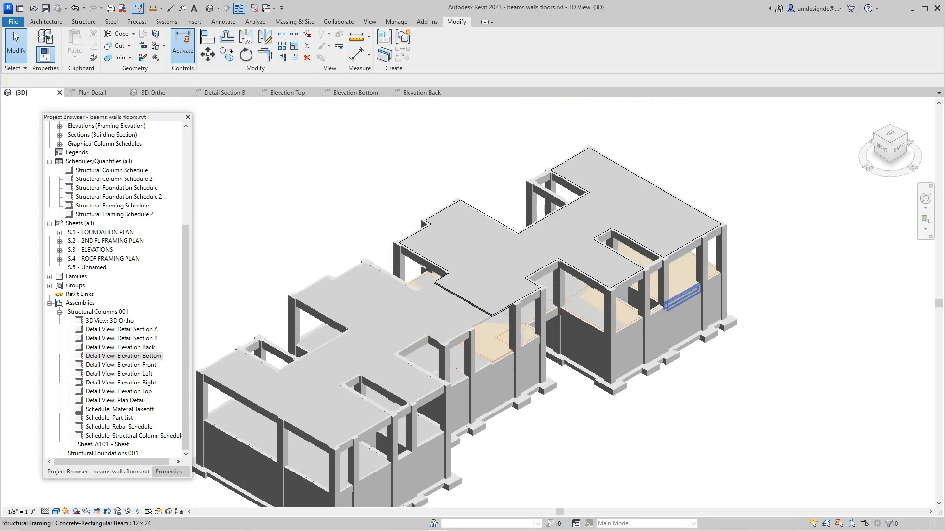
{"action": "scroll", "coordinate": [673, 315], "scroll_direction": "up", "scroll_amount": 3}
{"action": "scroll", "coordinate": [634, 275], "scroll_direction": "down", "scroll_amount": 3}
{"action": "middle_click_drag", "start_coordinate": [668, 283], "coordinate": [662, 368]}
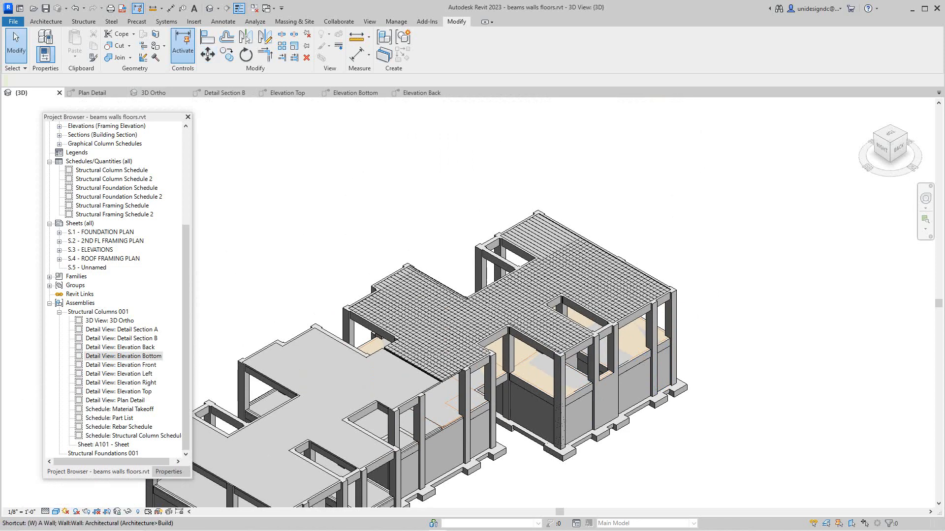
{"action": "key", "text": "w"}
{"action": "key", "text": "t"}
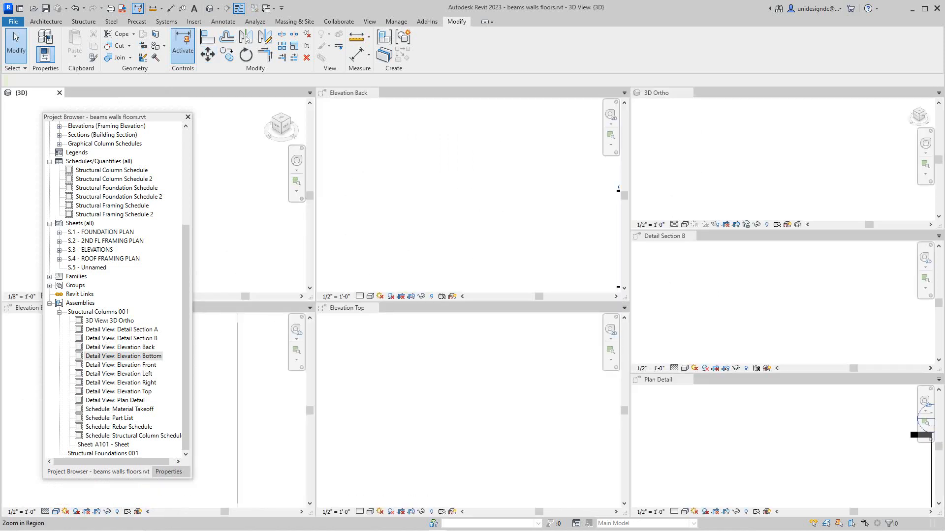
{"action": "left_click", "coordinate": [420, 524]}
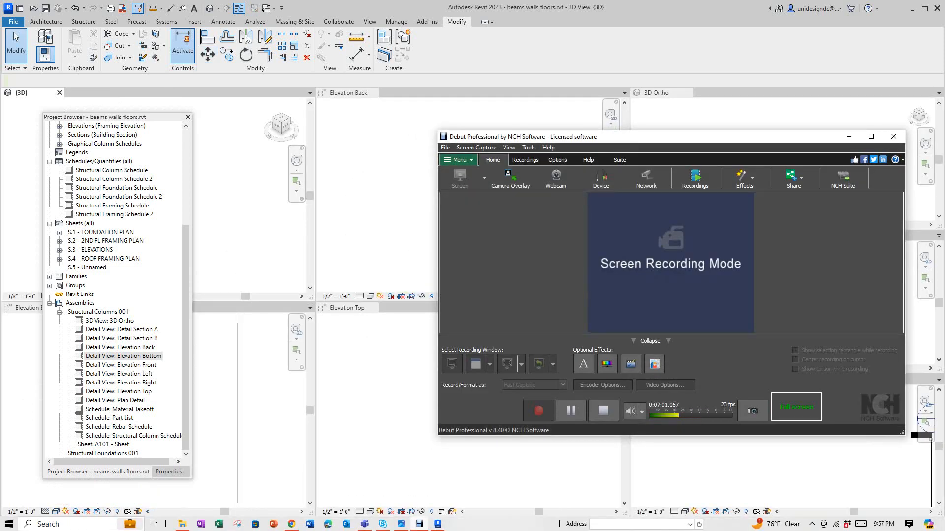